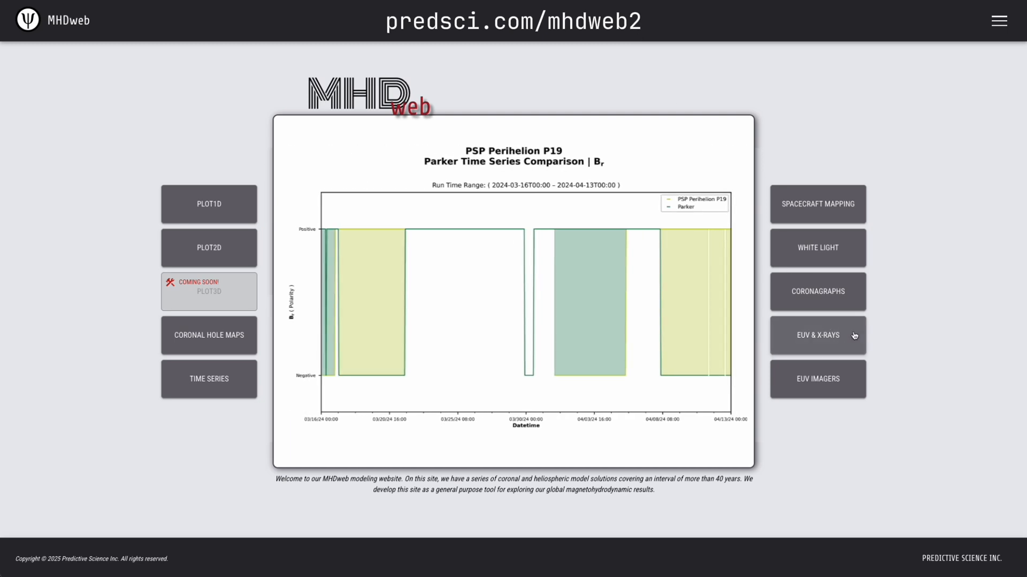
Step: Load the HMI CR2290 Thermo 2 simulation in the EUV & X-Rays tool and reset the plot
left_click(854, 335)
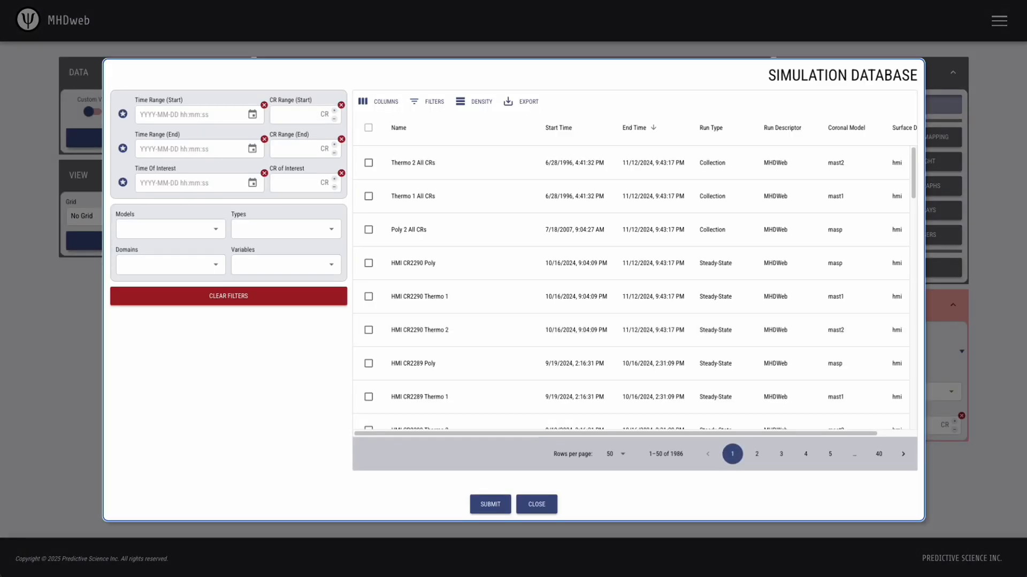
left_click(369, 329)
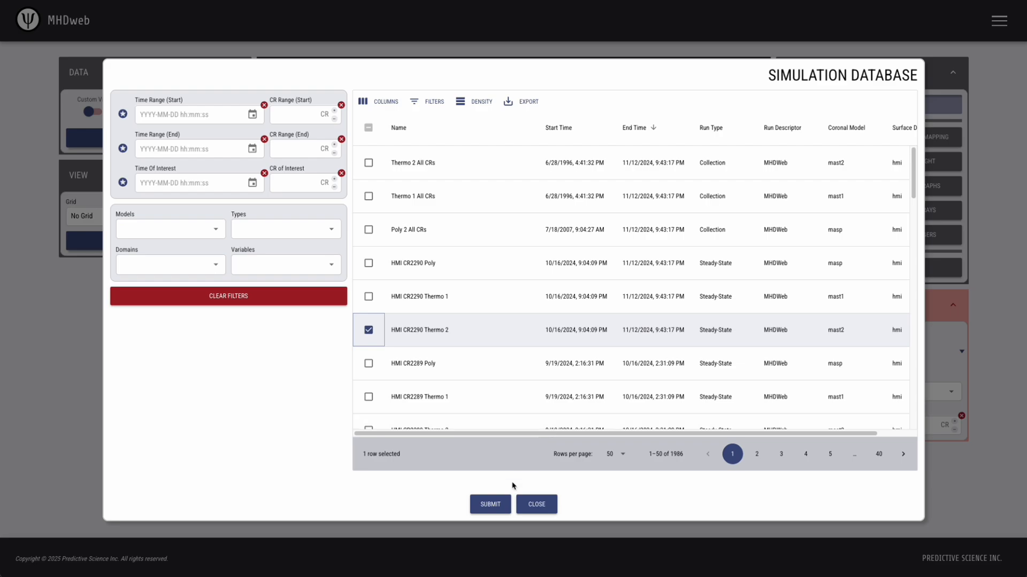
left_click(491, 505)
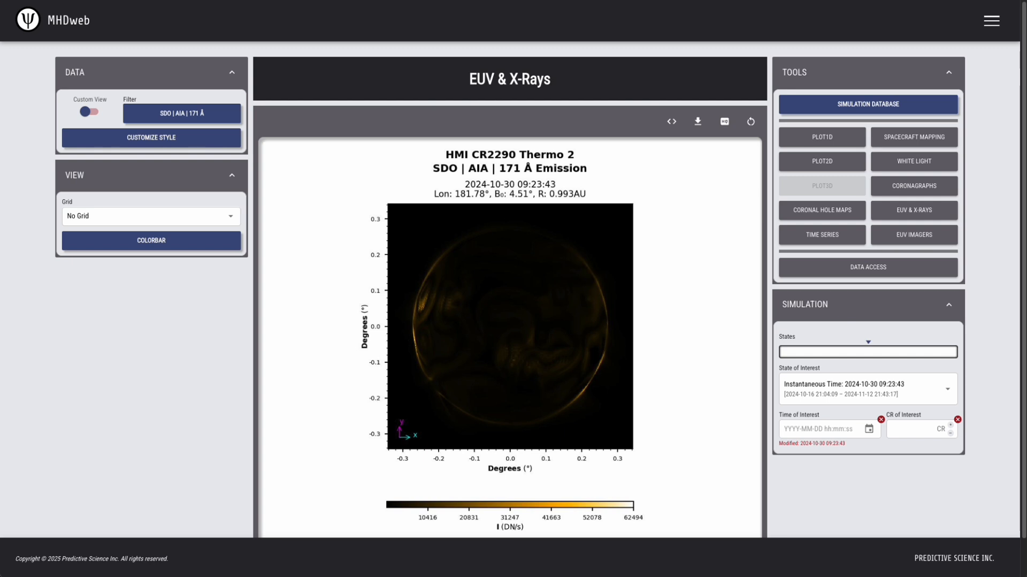
left_click(751, 122)
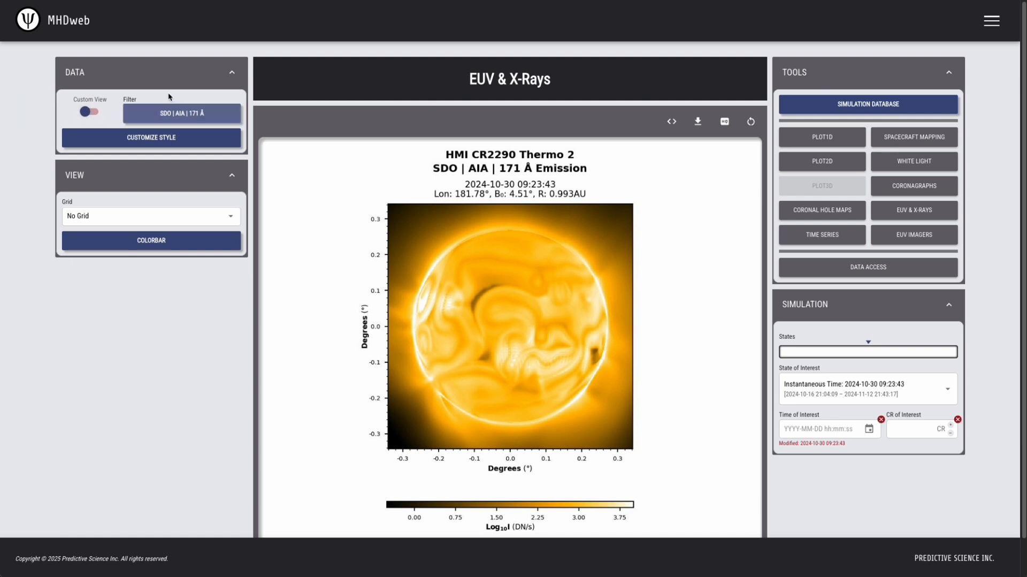
Step: Examine the available instrument filters, including the wavelengths offered under SDO | AIA and SOHO | EIT
left_click(170, 113)
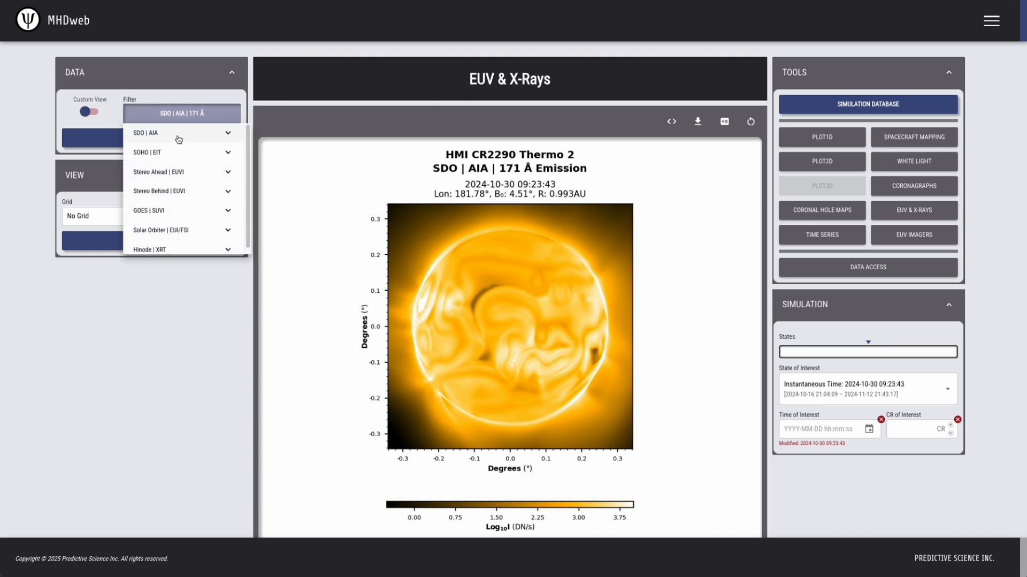
left_click(183, 75)
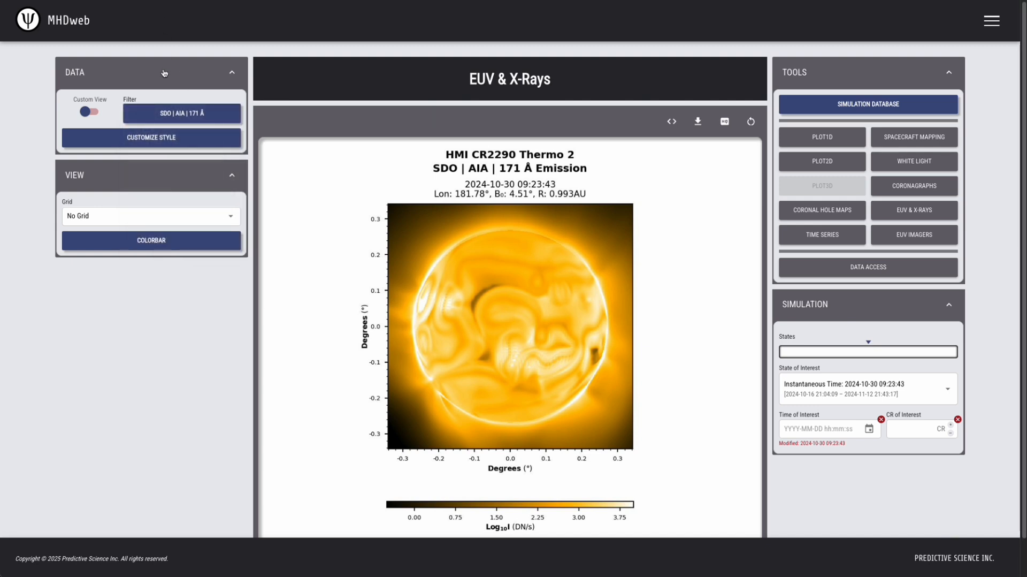
left_click(187, 118)
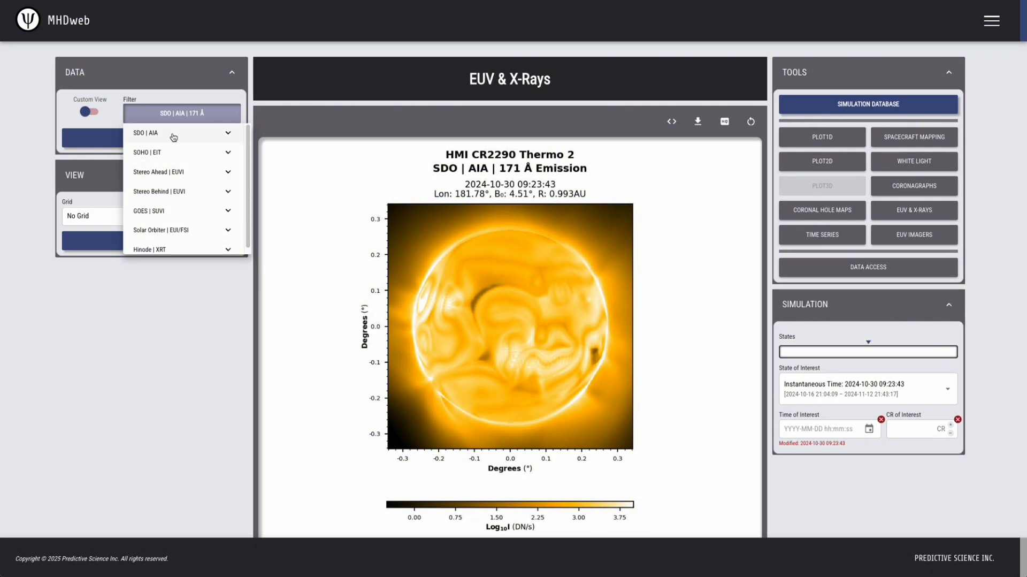
left_click(174, 135)
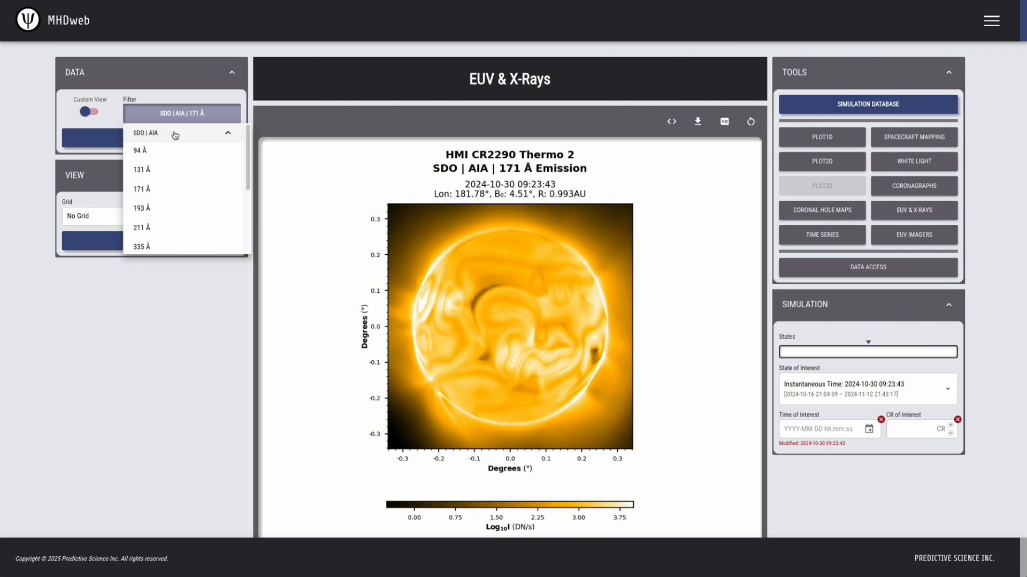
left_click(174, 135)
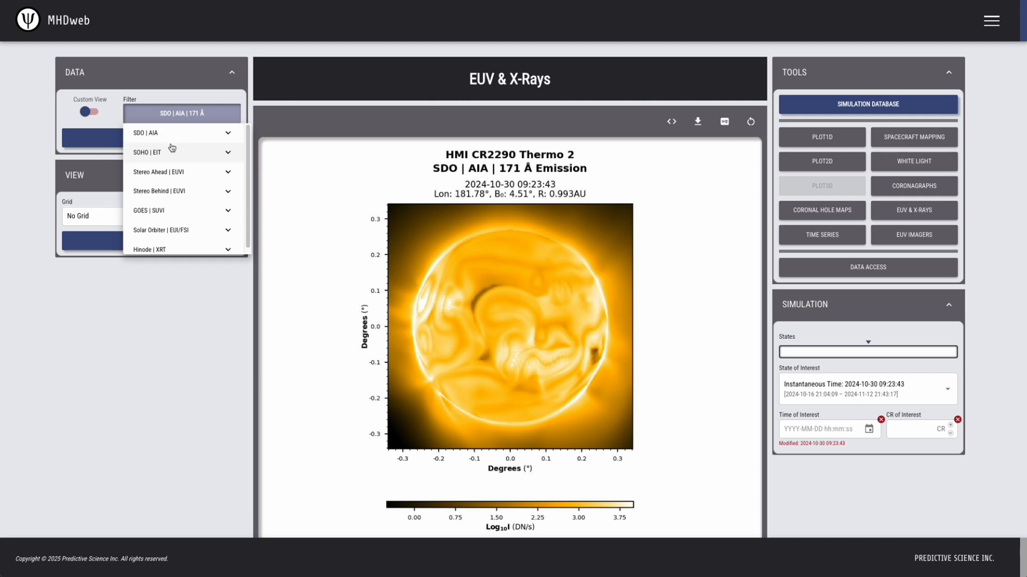
left_click(170, 154)
left_click(170, 154)
left_click(532, 38)
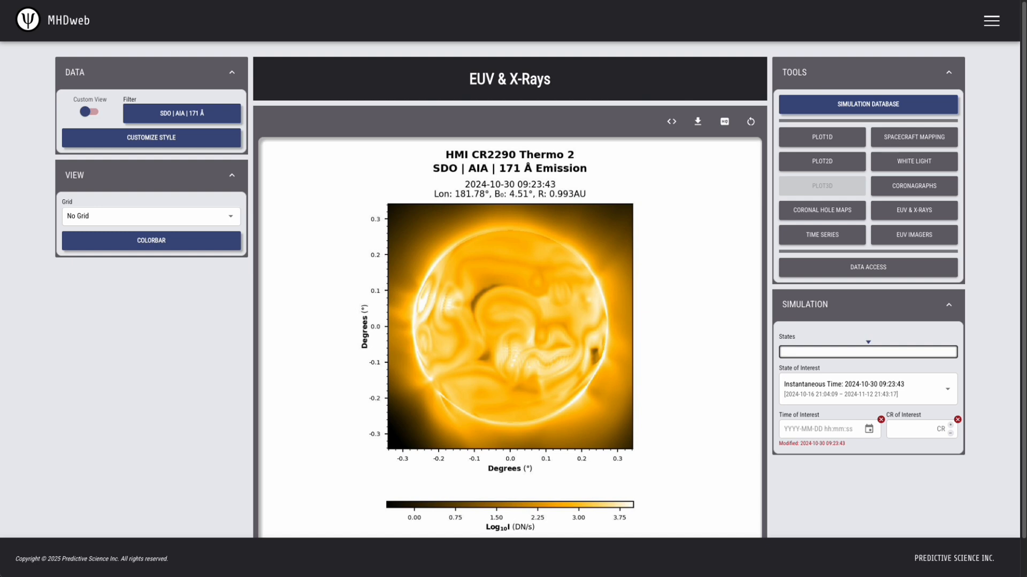
Step: Load the HMI CR2290 Poly simulation from the simulation database into the EUV plot
mouse_move(809, 412)
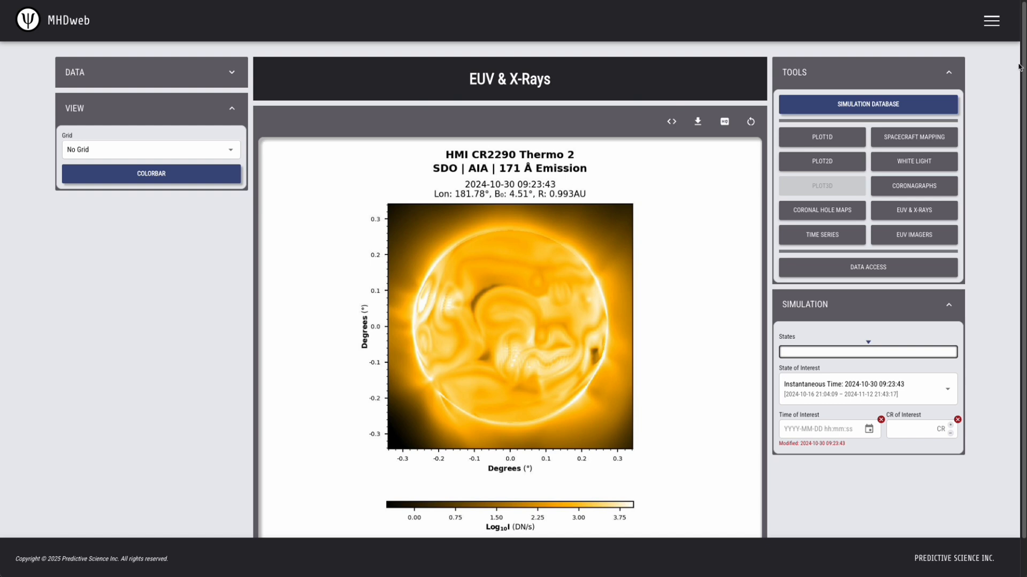
left_click(896, 106)
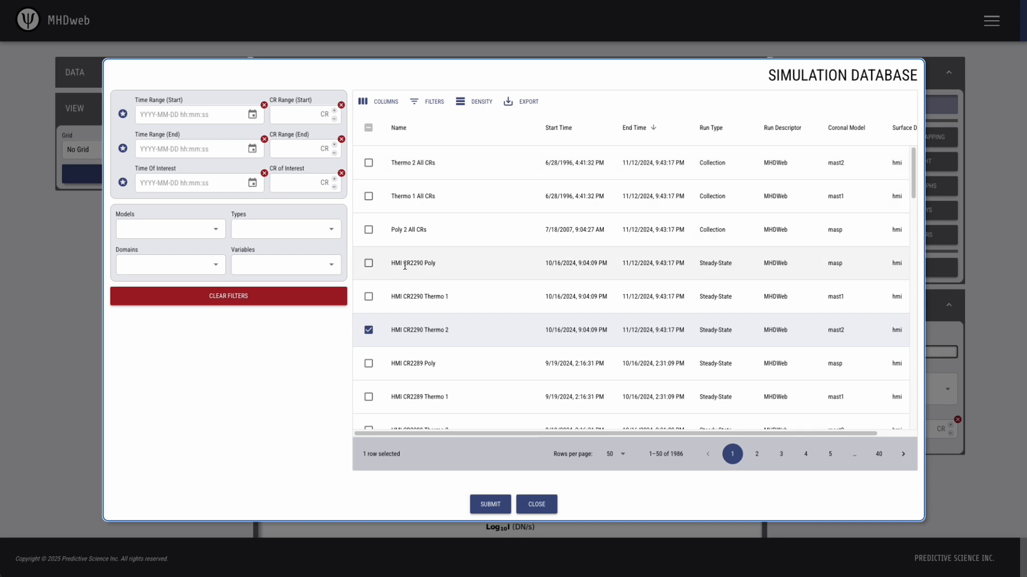
left_click(369, 262)
left_click(491, 503)
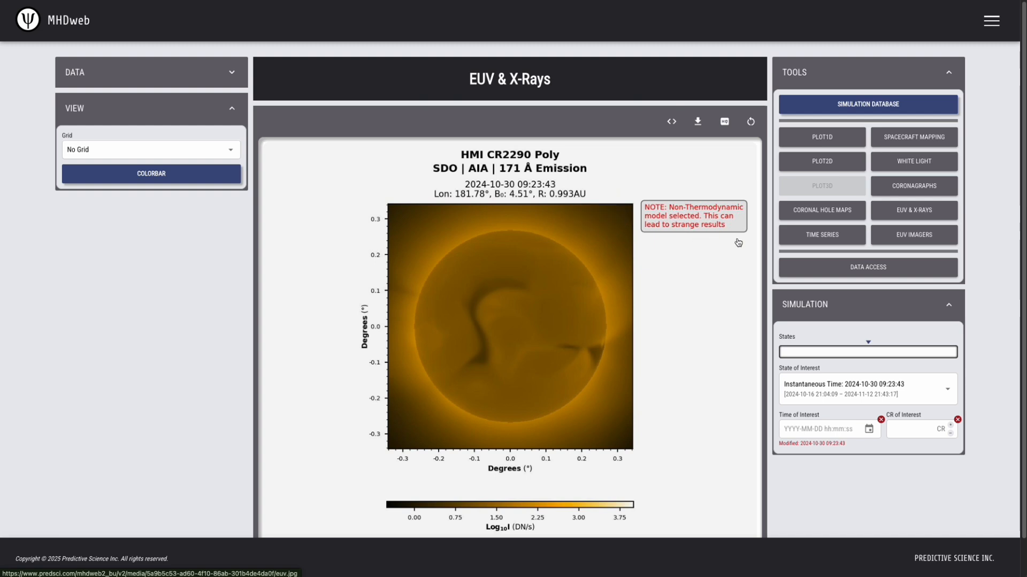
Step: Switch the plotted simulation back to HMI CR2290 Thermo 2 in the simulation database
left_click(918, 107)
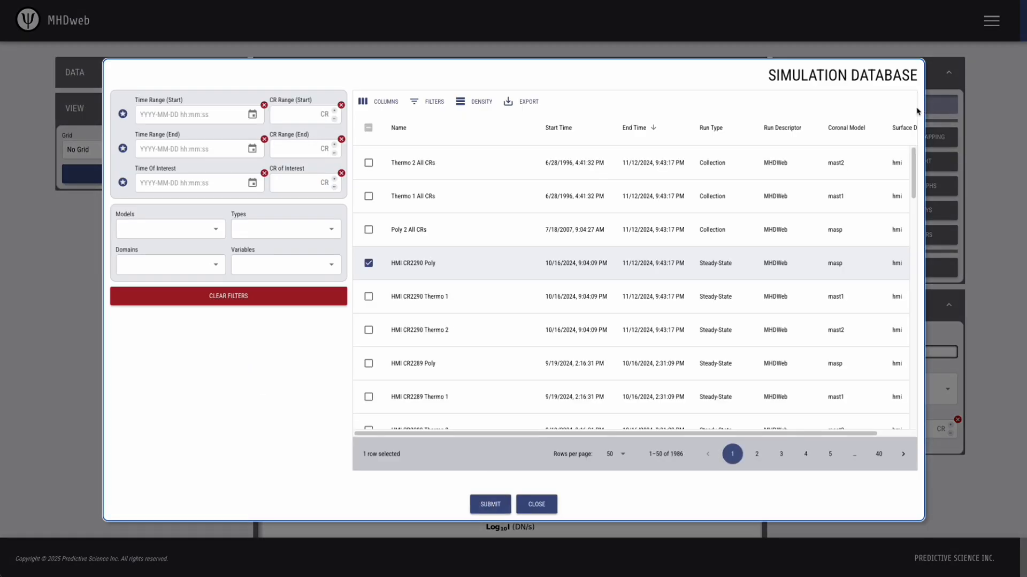
left_click(368, 330)
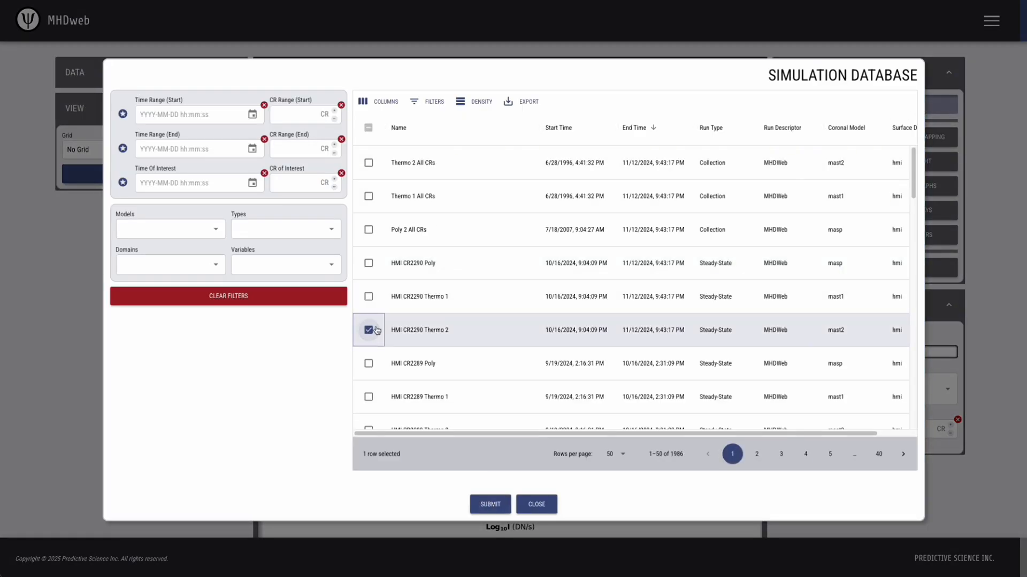
left_click(491, 504)
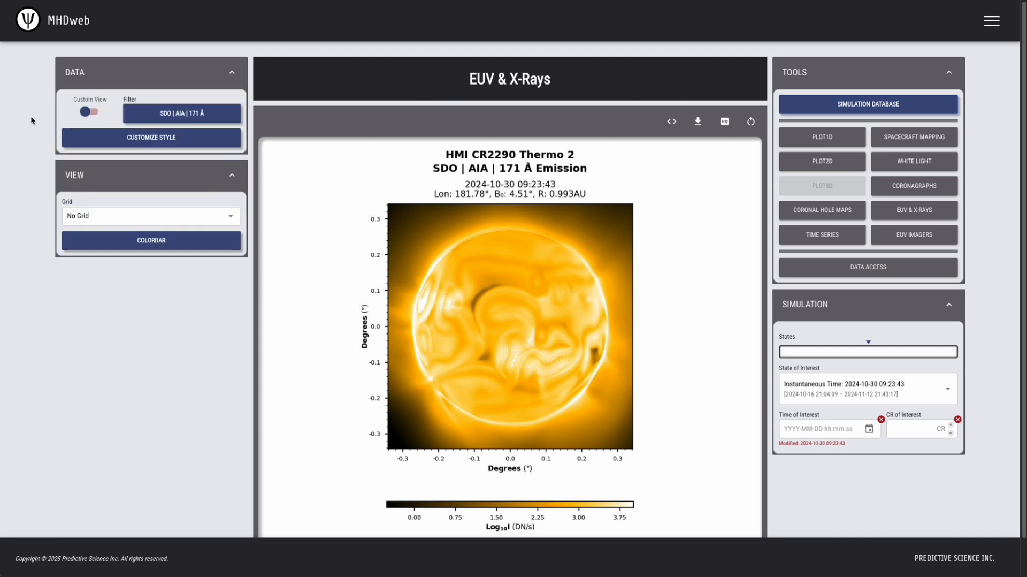
Step: Show the style customization options and try the vignette on the emission image, then switch it off again
left_click(87, 140)
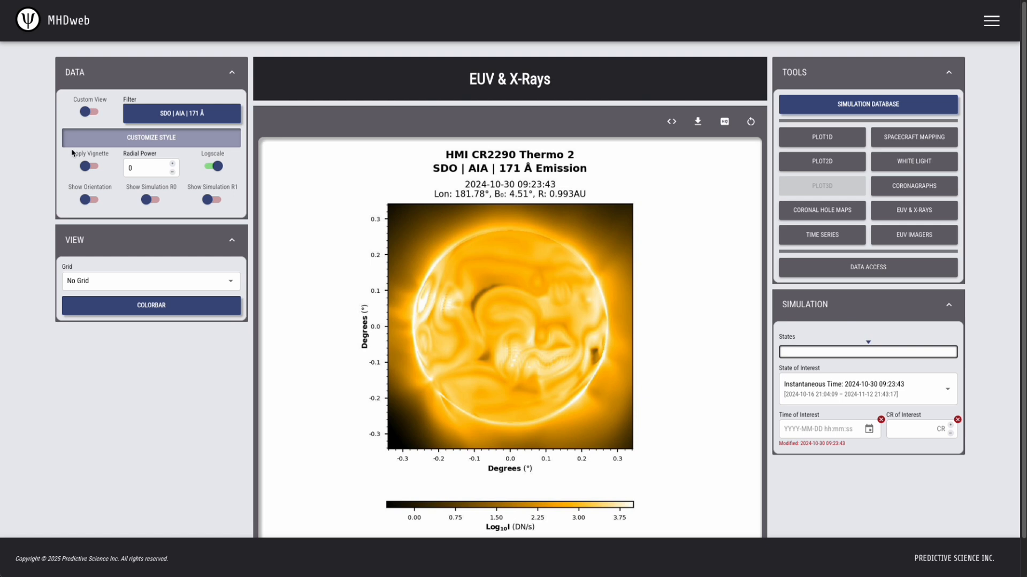
left_click(88, 167)
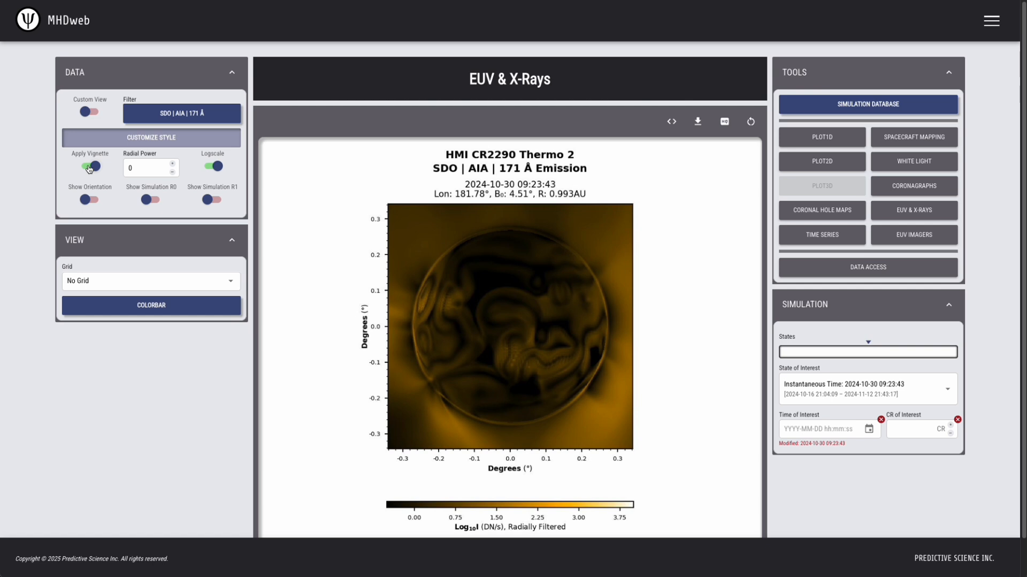
left_click(90, 167)
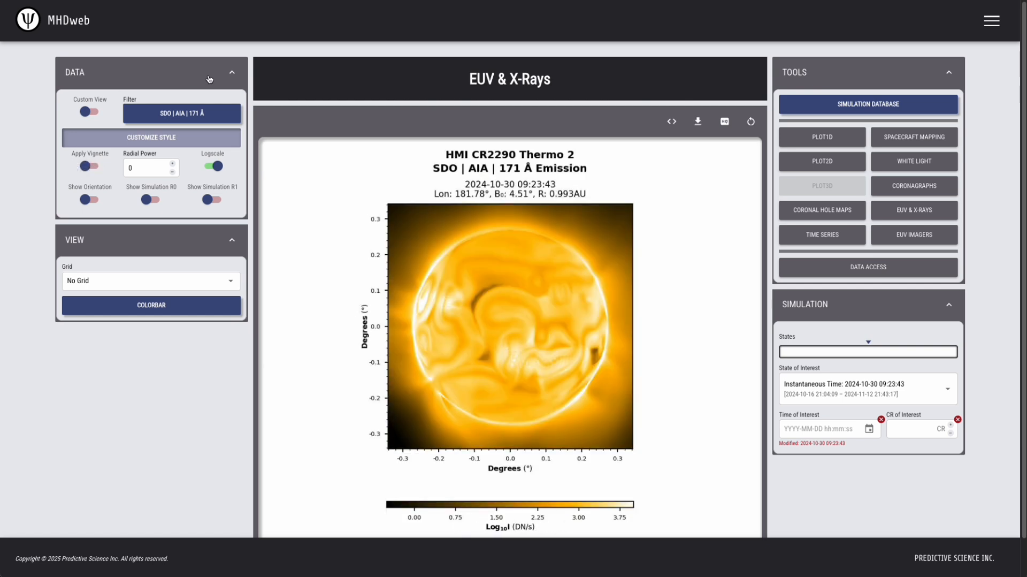
Step: Set the instrument filter to SOHO | EIT at 171 Å
left_click(185, 113)
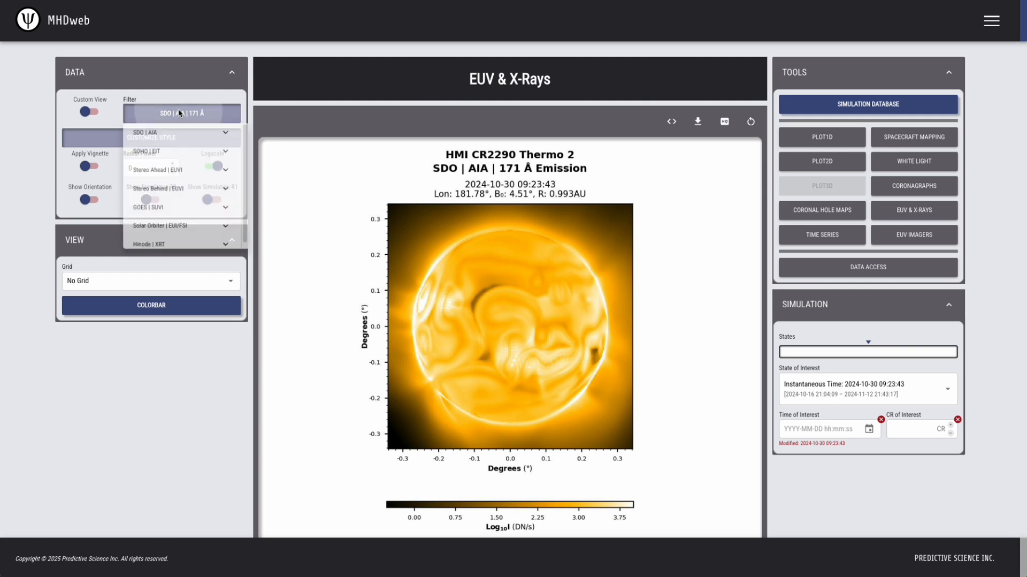
left_click(176, 155)
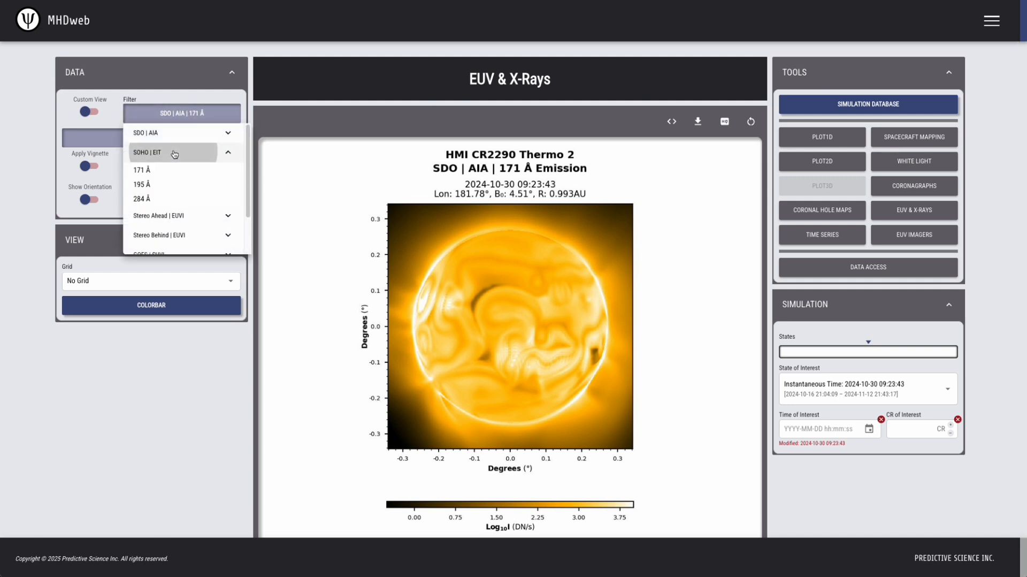
left_click(175, 175)
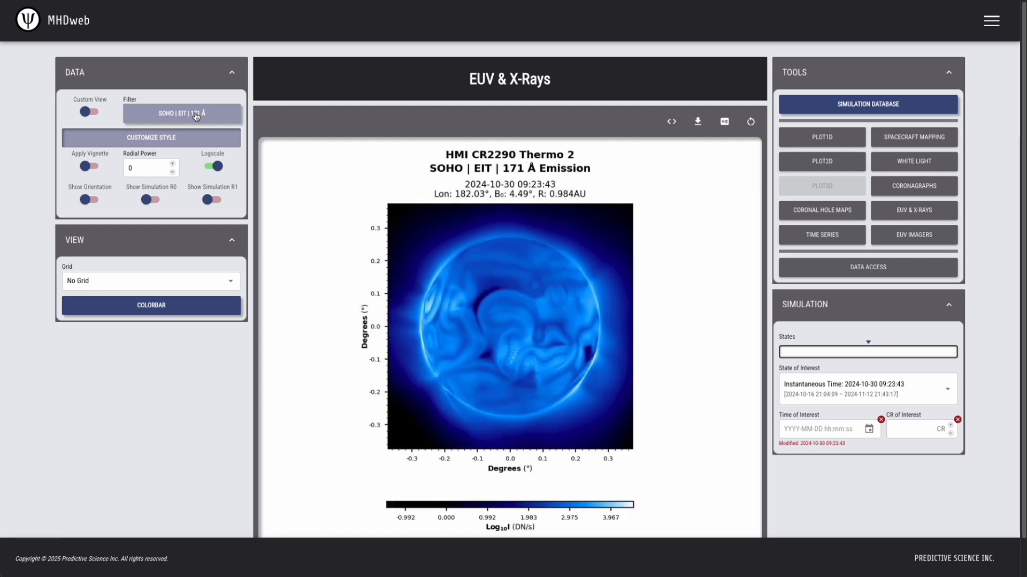
Step: Set the instrument filter to Solar Orbiter | EUI/FSI at 304 Å
left_click(197, 115)
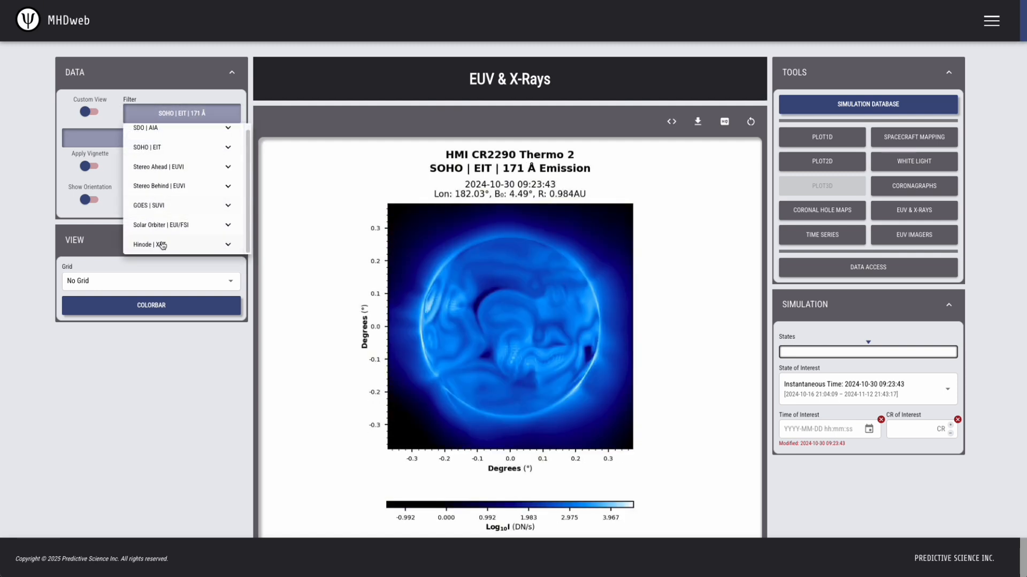
left_click(172, 227)
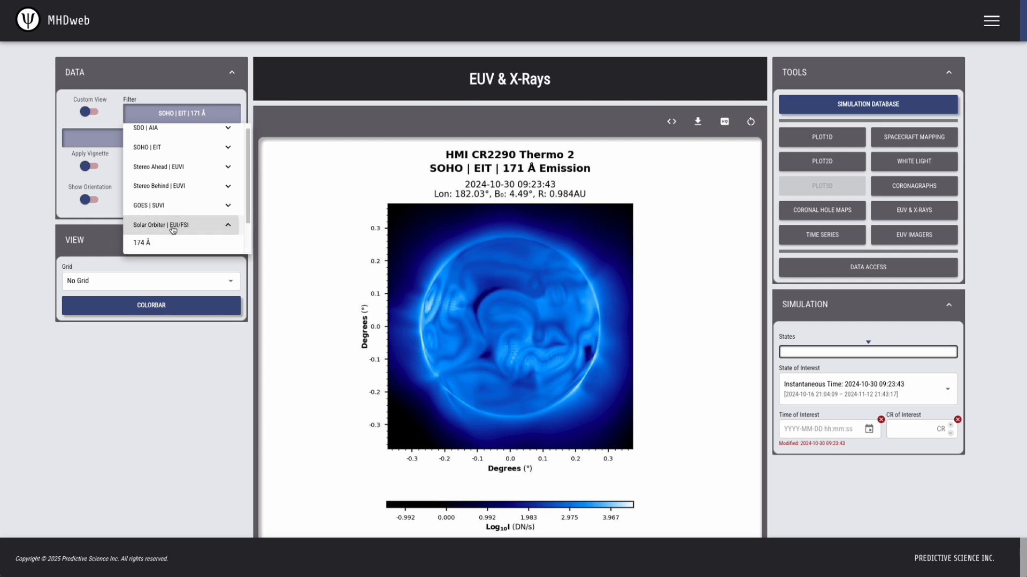
left_click(173, 242)
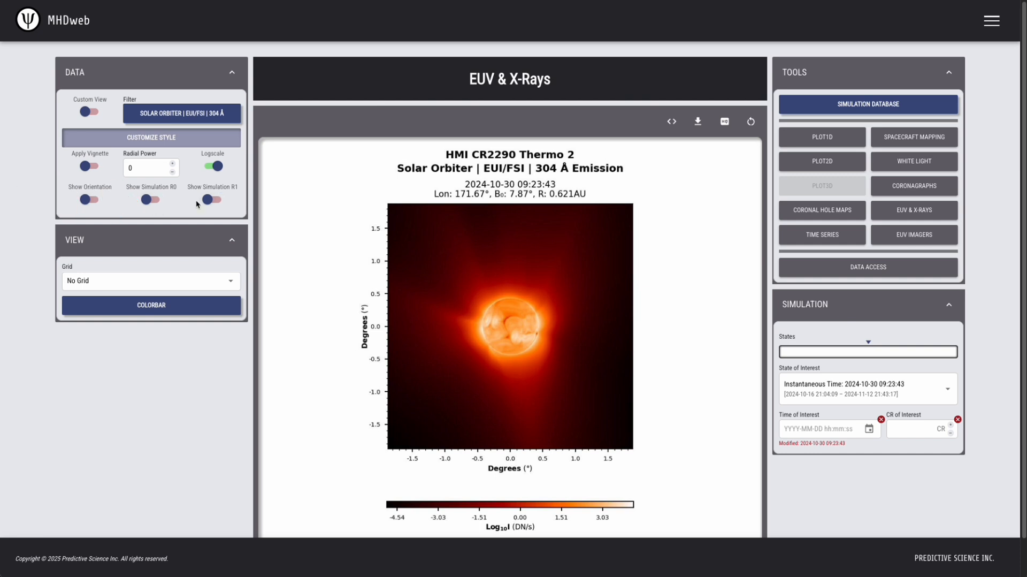
Step: Show the simulation R1 and R0 boundaries and the orientation axes on the emission plot
left_click(211, 200)
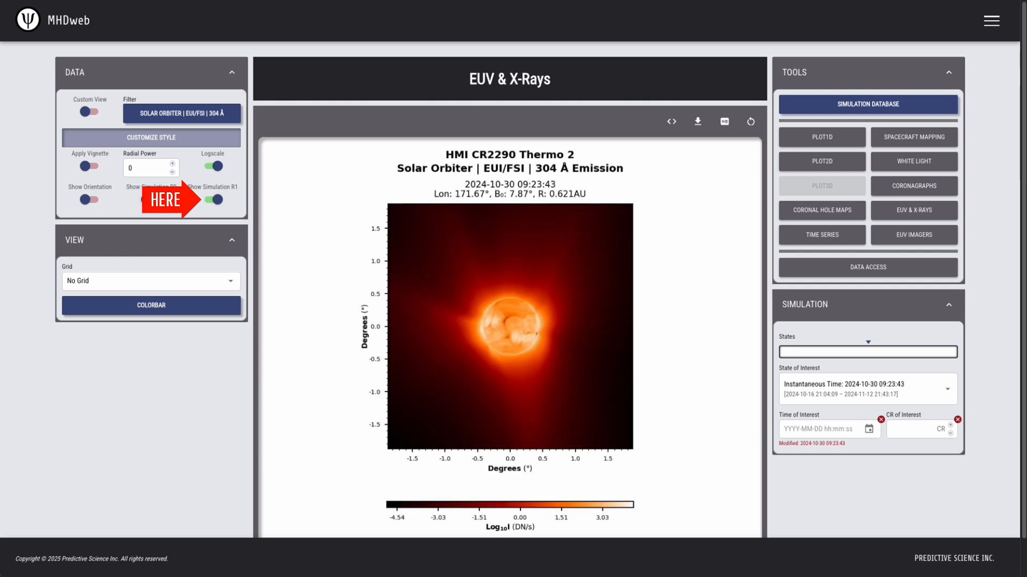
left_click(153, 201)
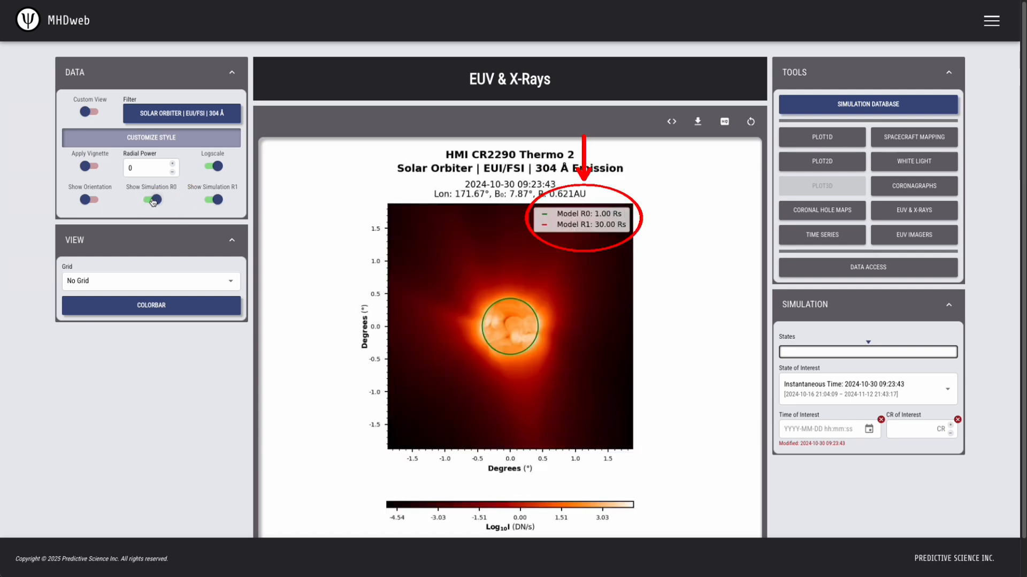
left_click(89, 200)
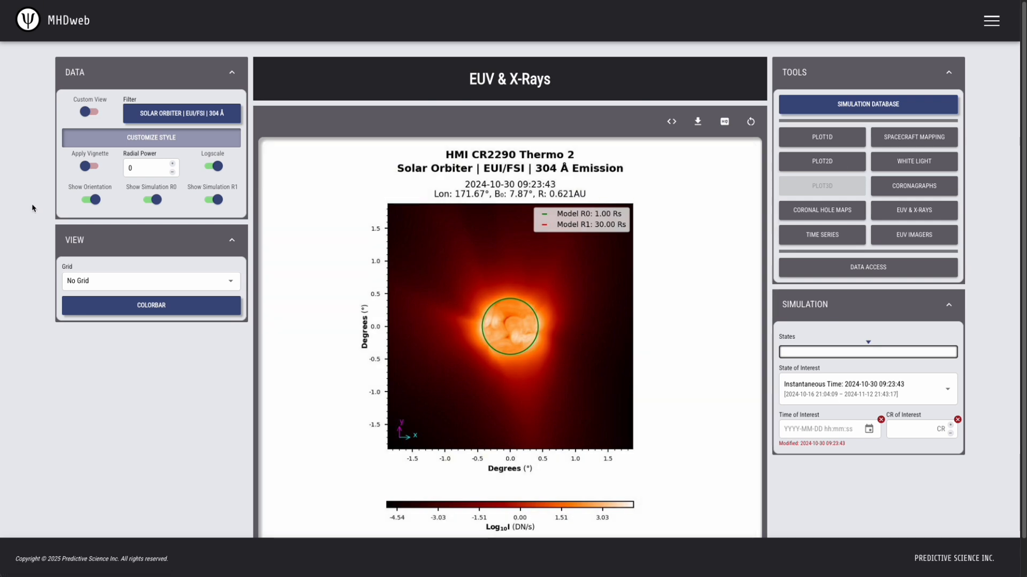
Step: Hide the orientation axes and the simulation R0 and R1 boundaries on the plot
left_click(91, 199)
left_click(152, 199)
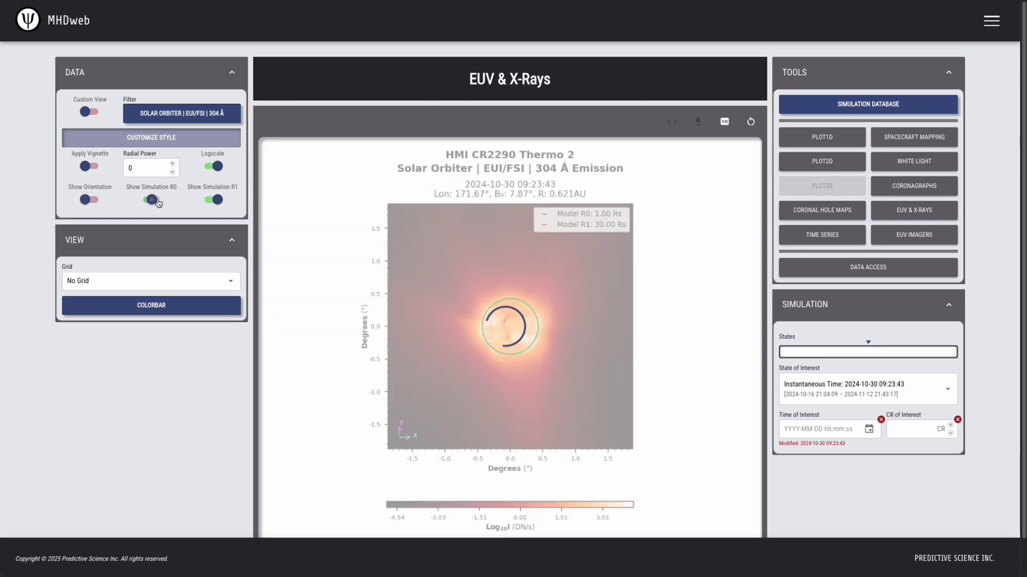
left_click(213, 199)
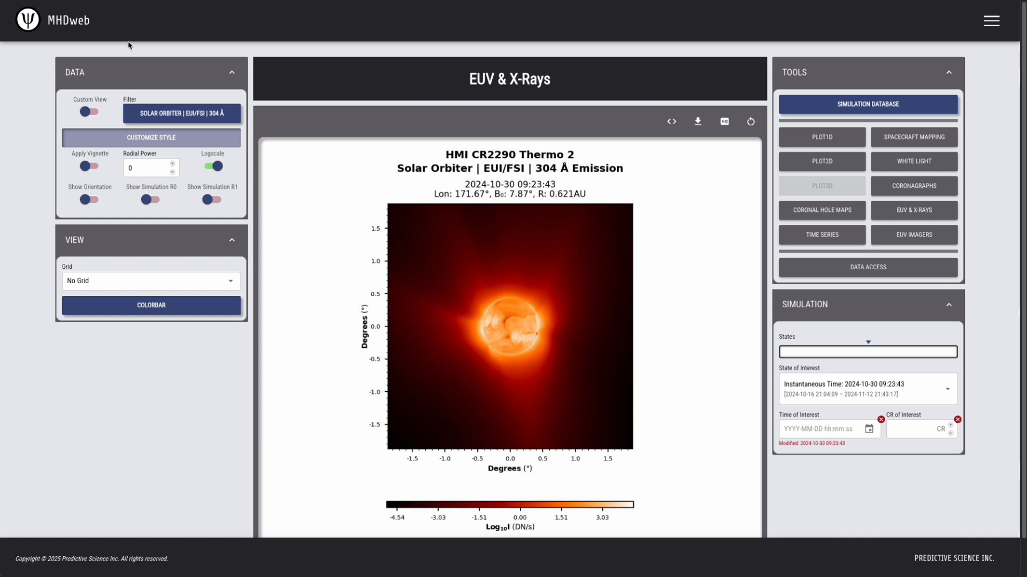
Step: Enable the custom view and set the instrument filter to Stereo Behind | EUVI at 195 Å
left_click(85, 112)
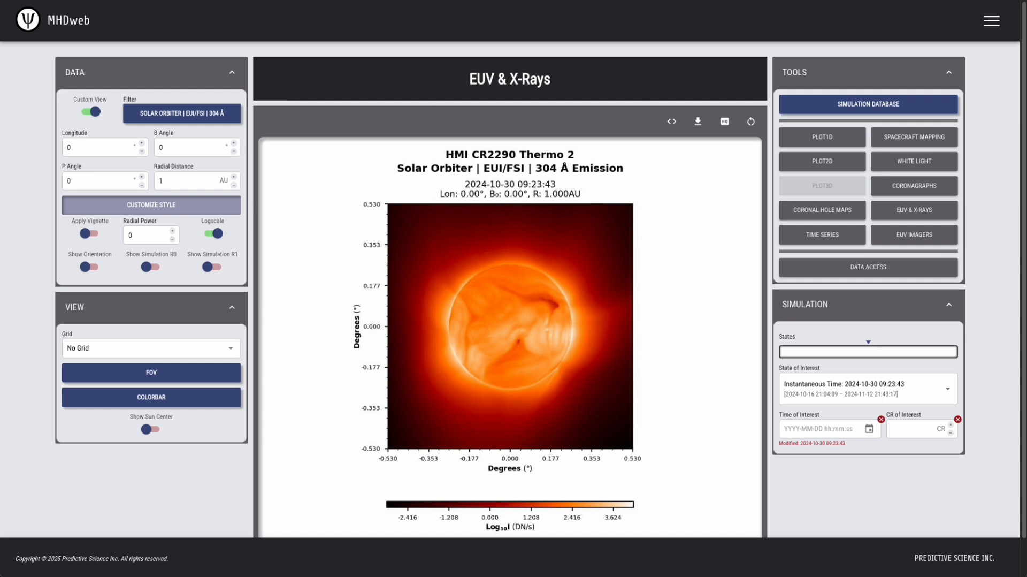
left_click(204, 111)
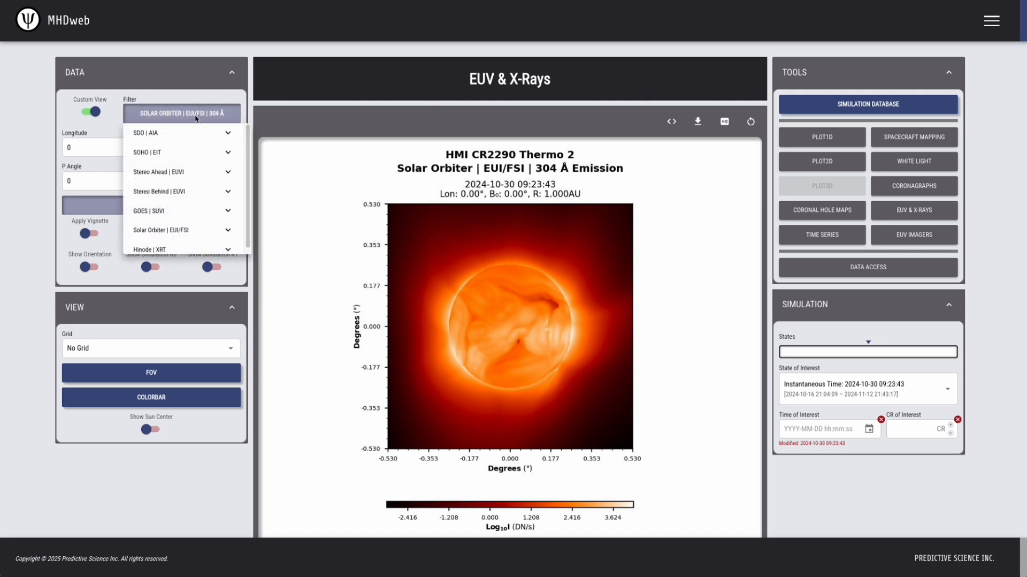
left_click(181, 196)
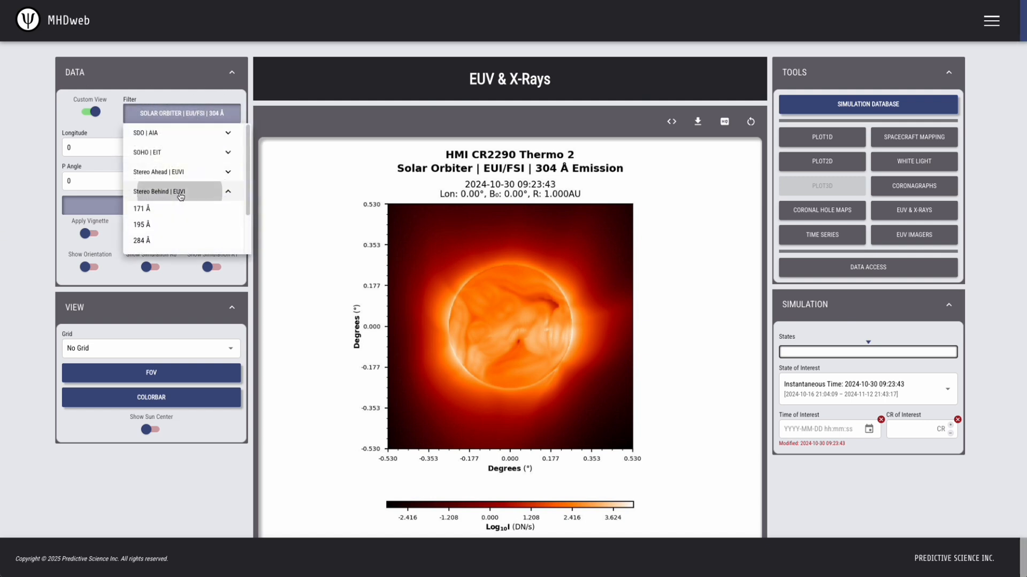
left_click(182, 228)
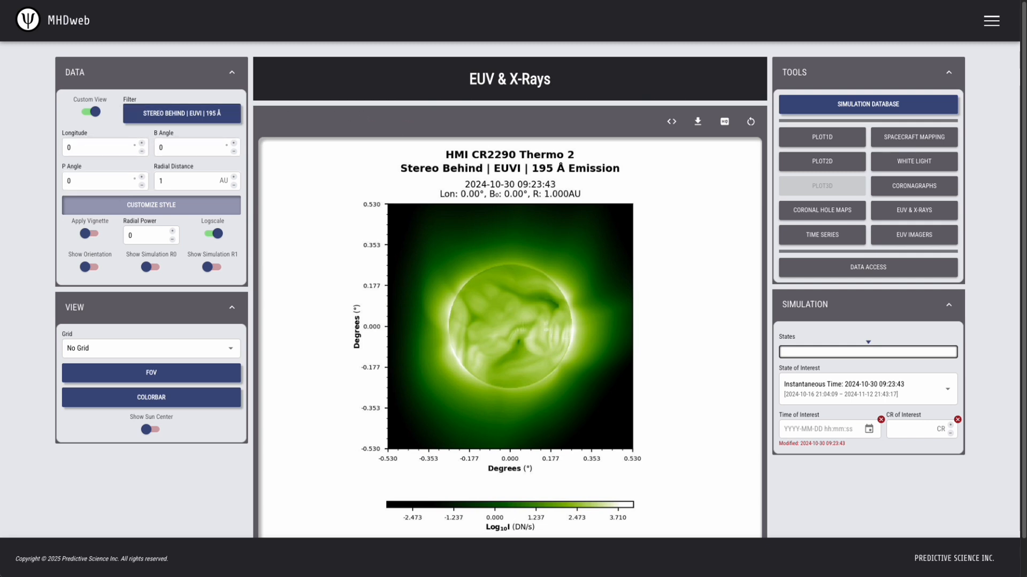
Step: Set the instrument filter to SDO | AIA at 171 Å
left_click(188, 115)
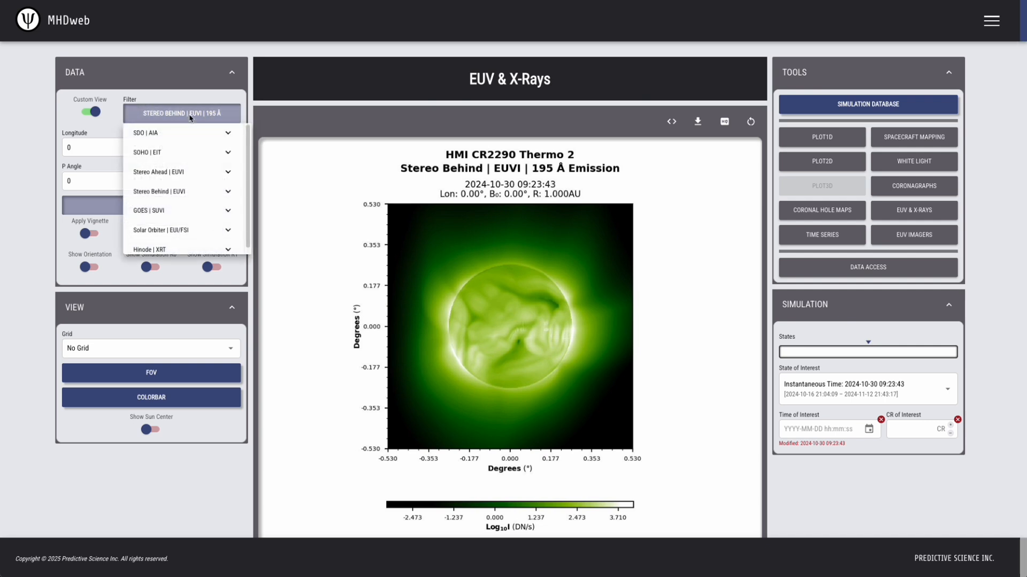
left_click(174, 141)
left_click(171, 196)
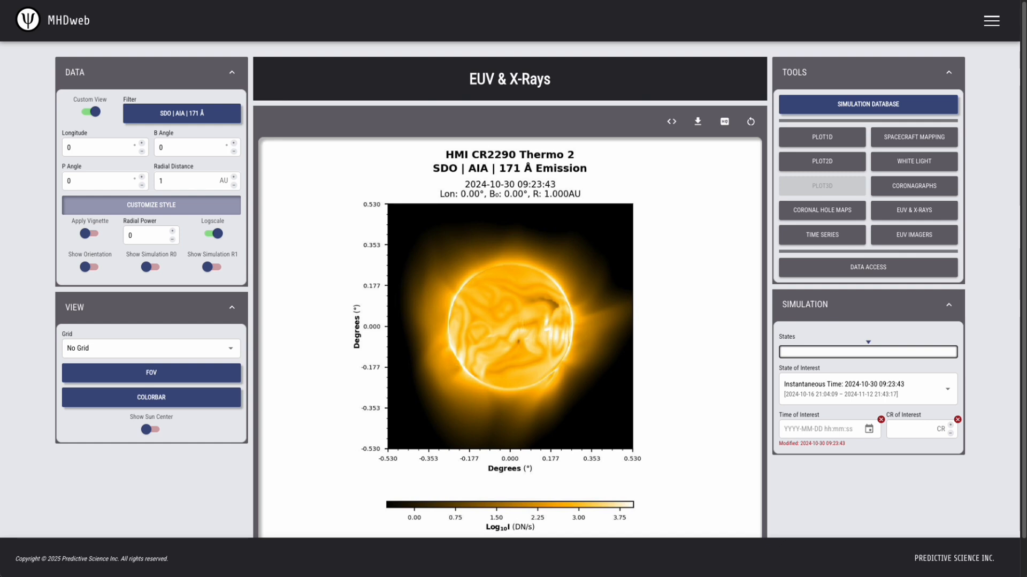
Step: Clear the field of view value and expand the X axis and Y axis range settings
left_click(107, 376)
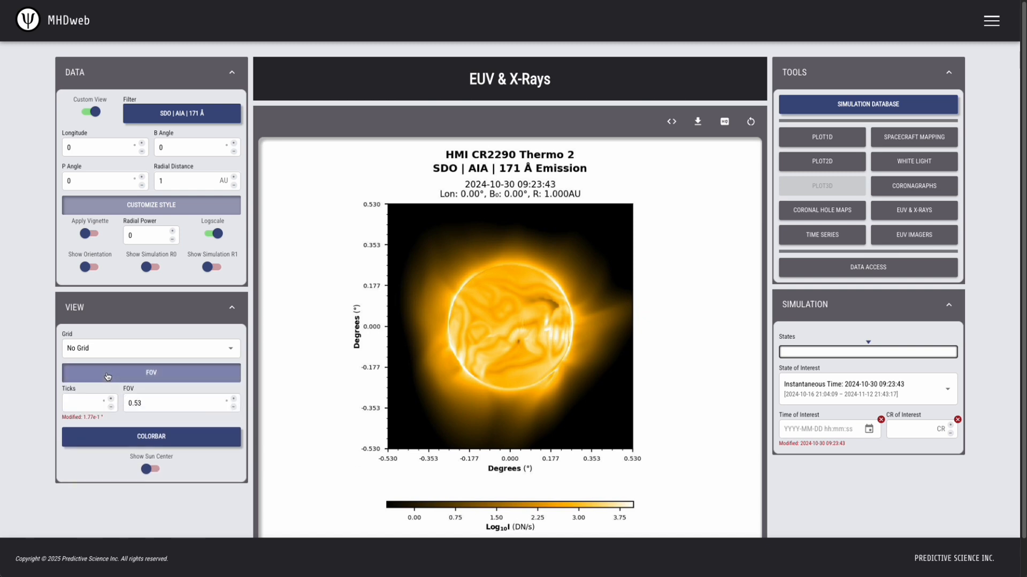
double_click(159, 410)
key("BackSpace")
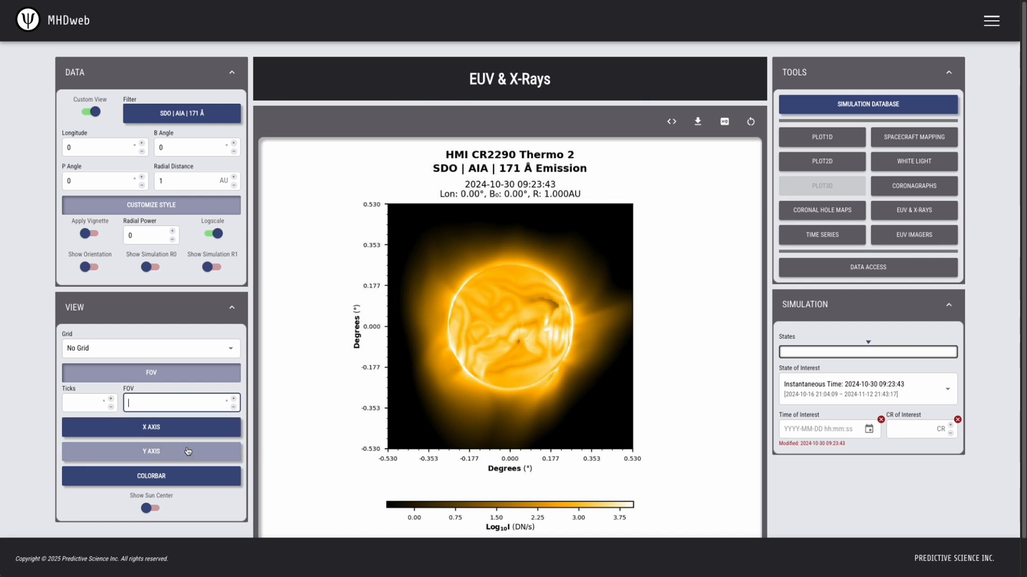
left_click(233, 72)
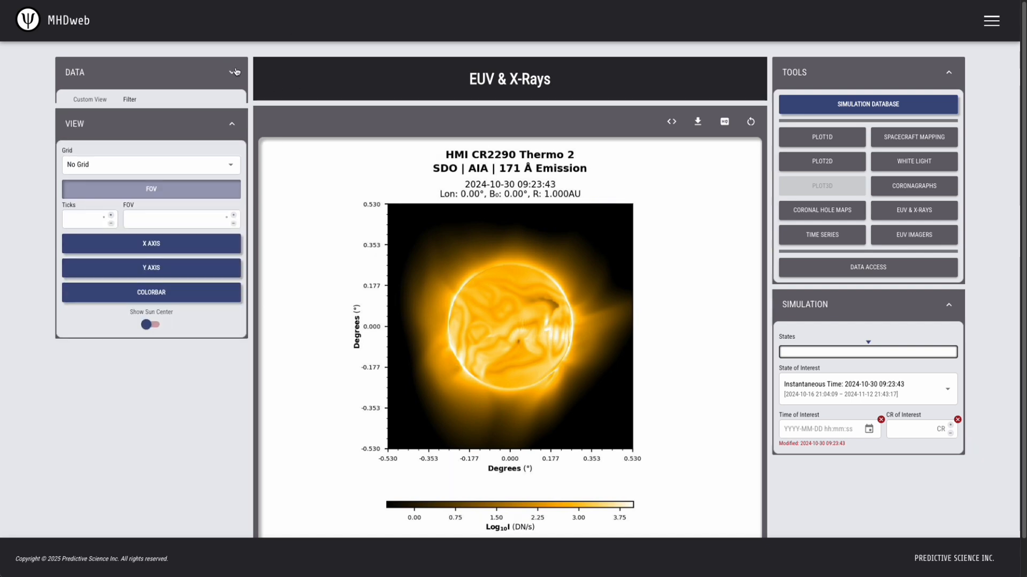
left_click(151, 227)
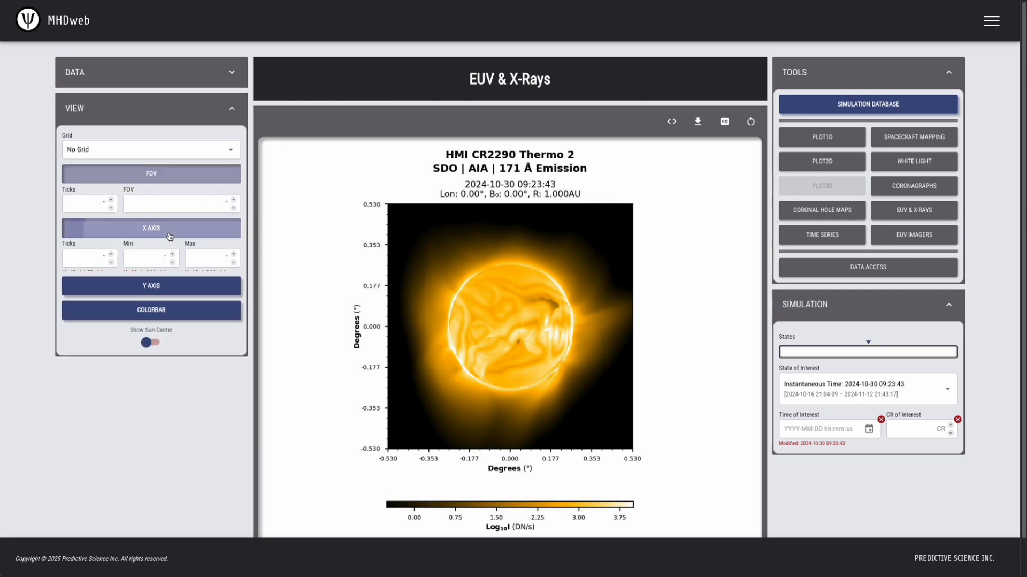
left_click(154, 292)
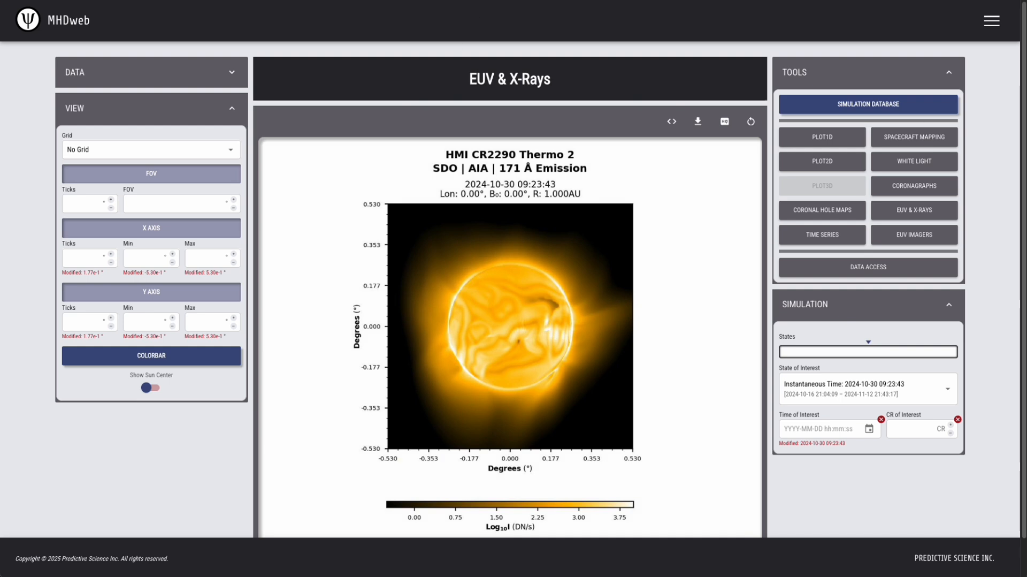
Step: Set the X axis range of the emission plot from 0° to 2°
left_click(145, 259)
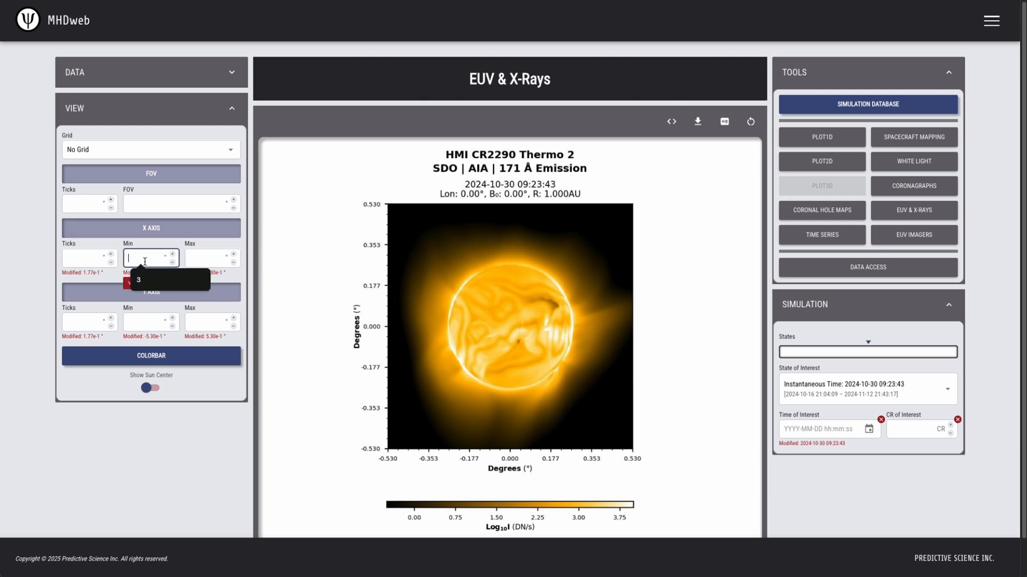
type("0")
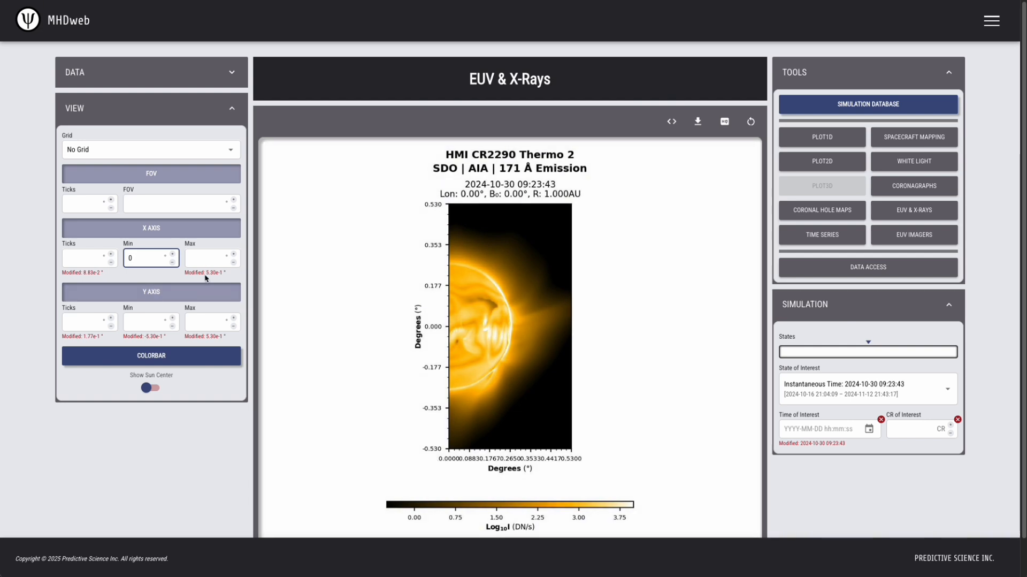
left_click(203, 259)
type("2")
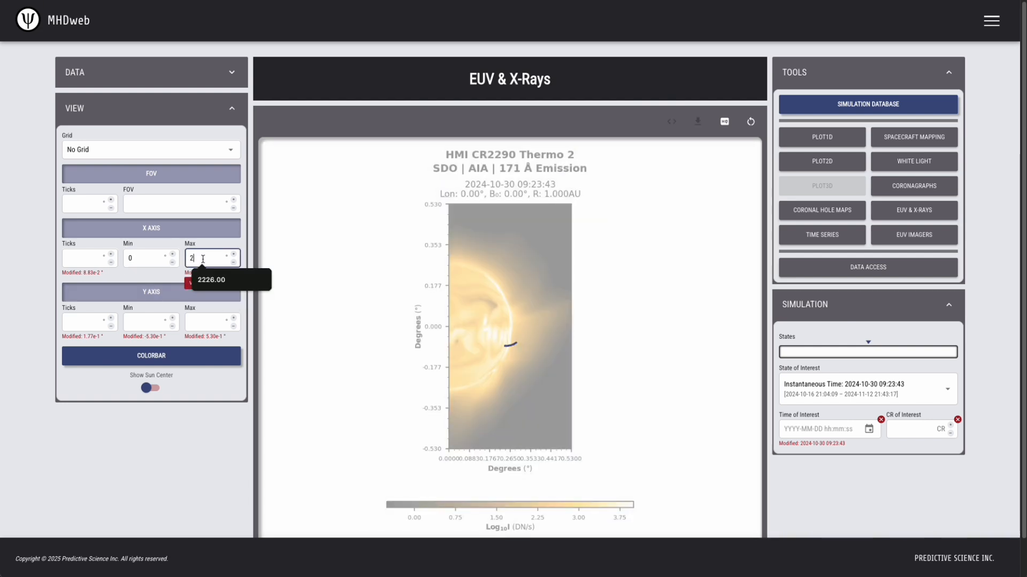
left_click(250, 222)
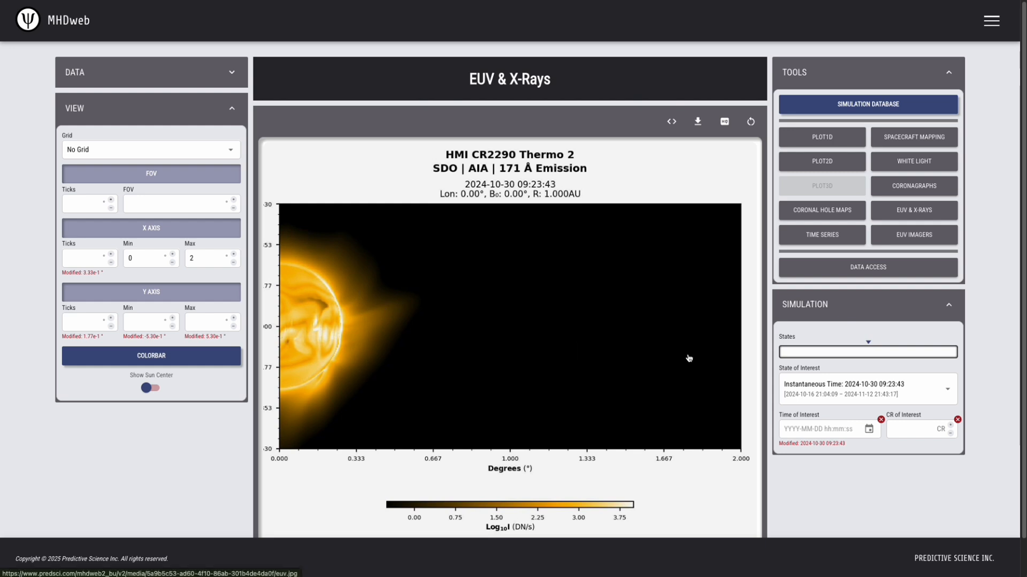
Step: Set the Y axis maximum of the emission plot to 0°
left_click(137, 319)
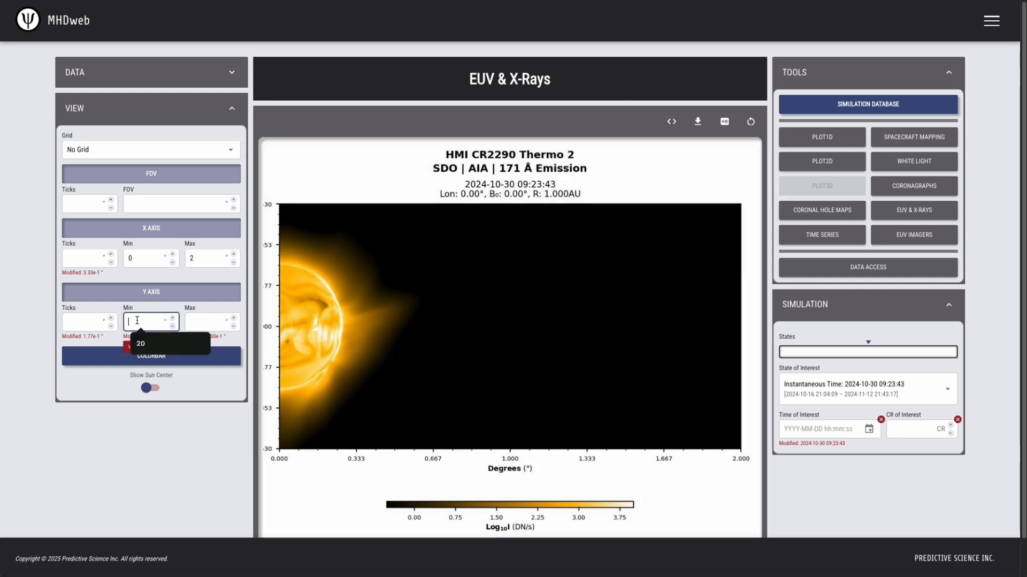
left_click(206, 321)
type("0")
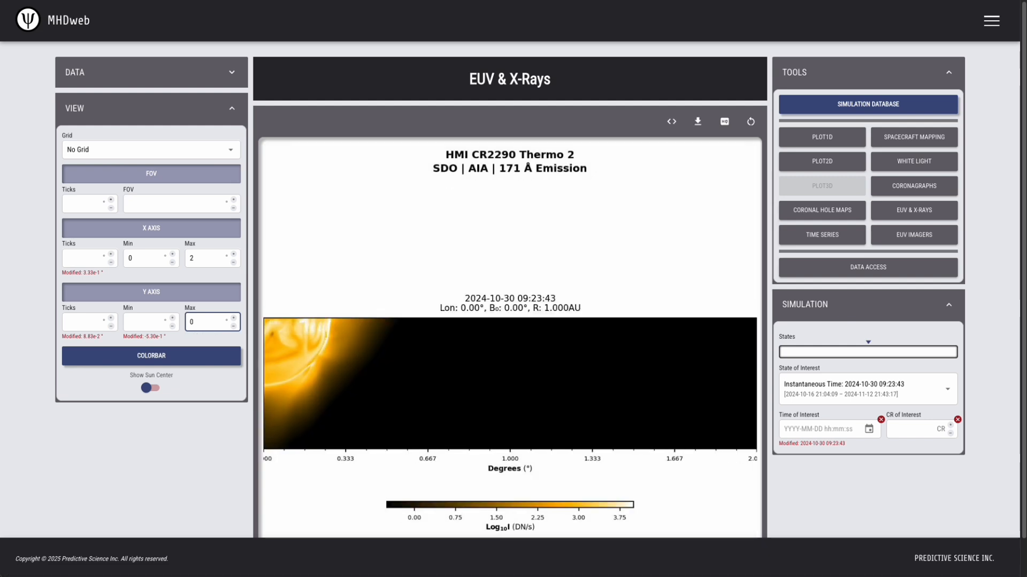
key("Tab")
Step: Set the X axis minimum to 0.1° and its maximum to 1°
left_click(146, 257)
double_click(131, 258)
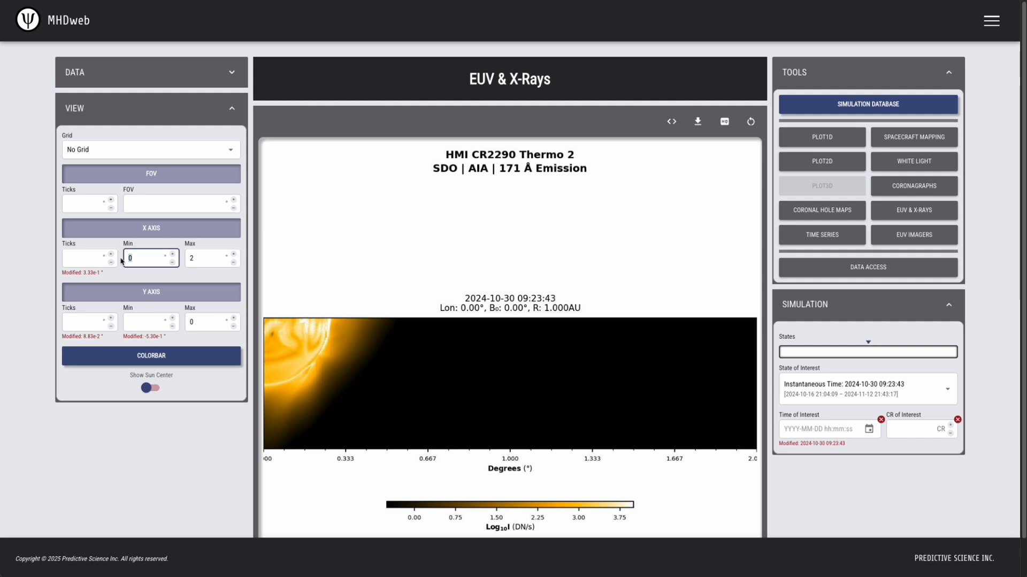
type("0.1")
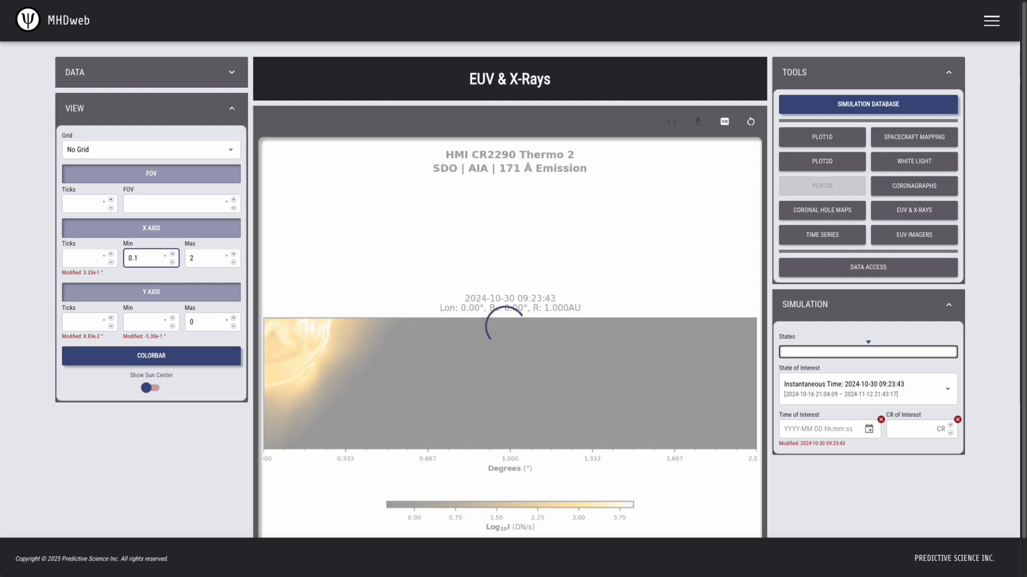
left_click(212, 258)
key("BackSpace")
type("1")
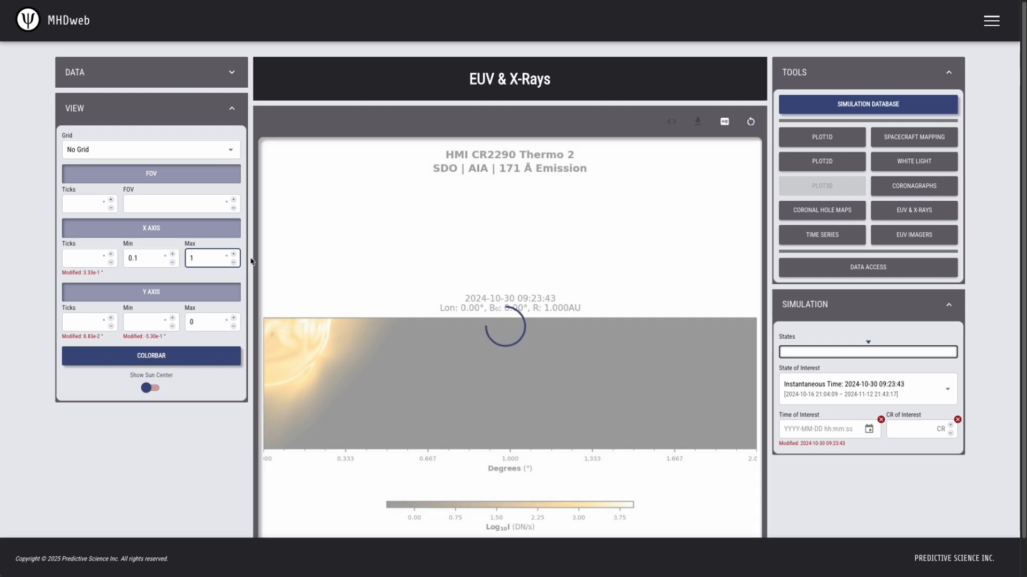
Step: Set the Y axis maximum to 0.2° and show the Sun center on the plot
left_click(198, 317)
double_click(198, 316)
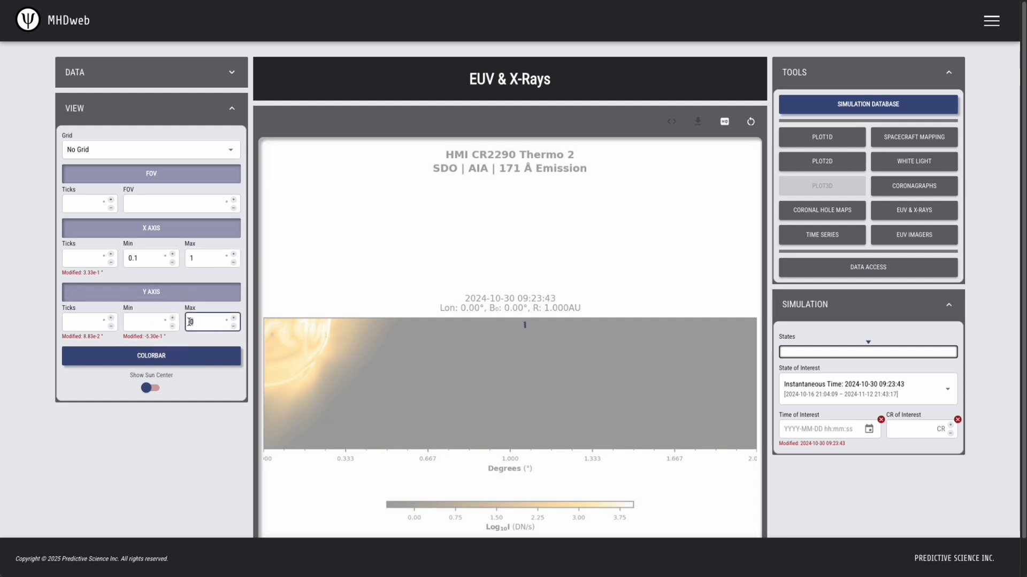
type("0.2")
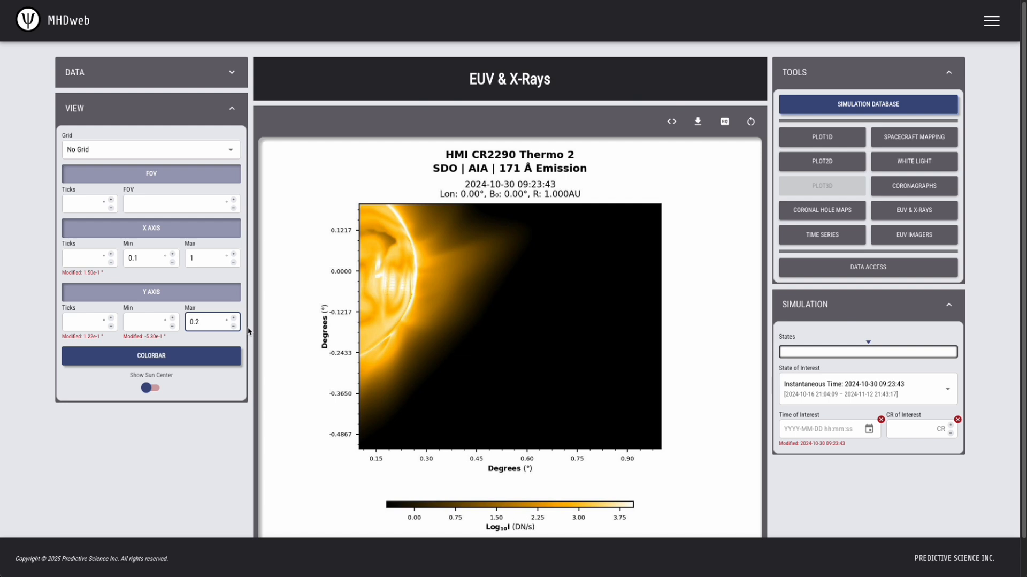
left_click(149, 389)
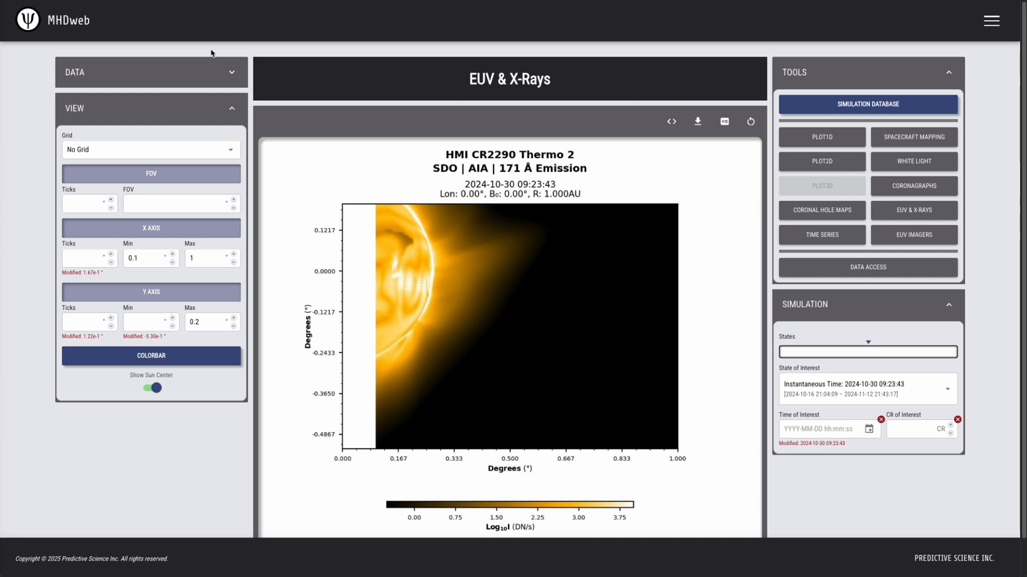
Step: Try a field of view of 5° for the plot, and reduce it to 1°
left_click(165, 204)
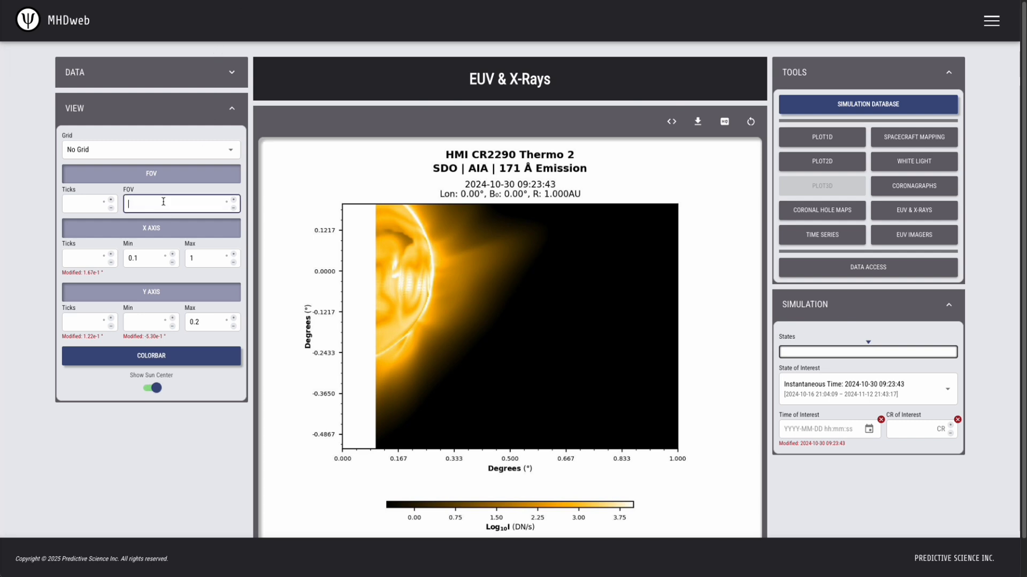
type("5")
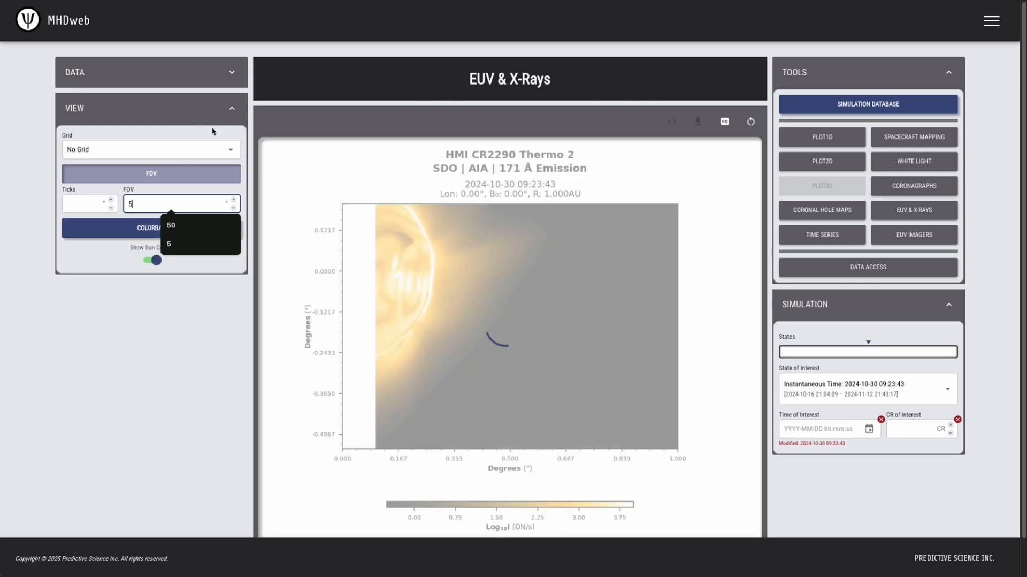
left_click(282, 51)
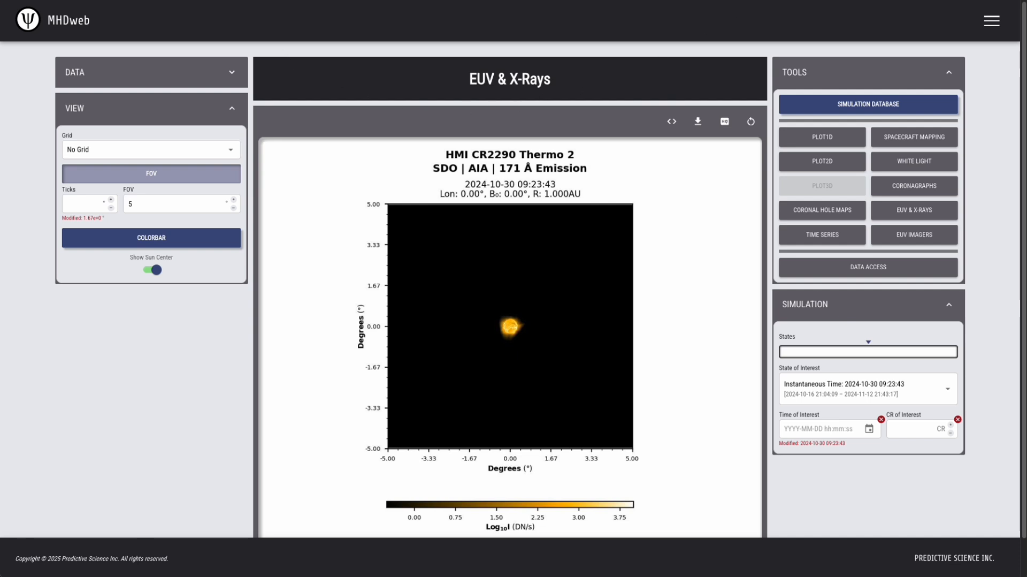
double_click(130, 204)
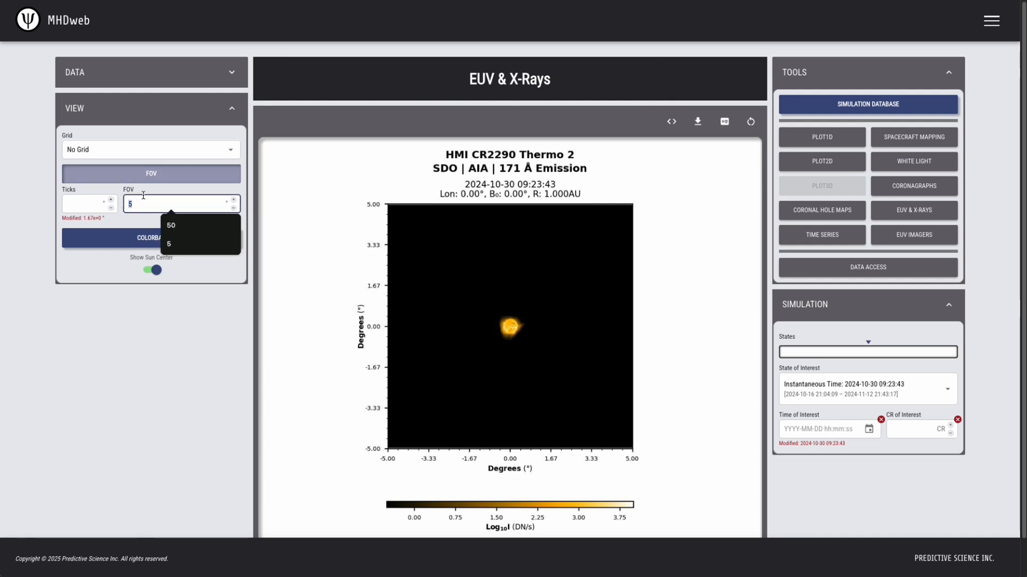
type("1")
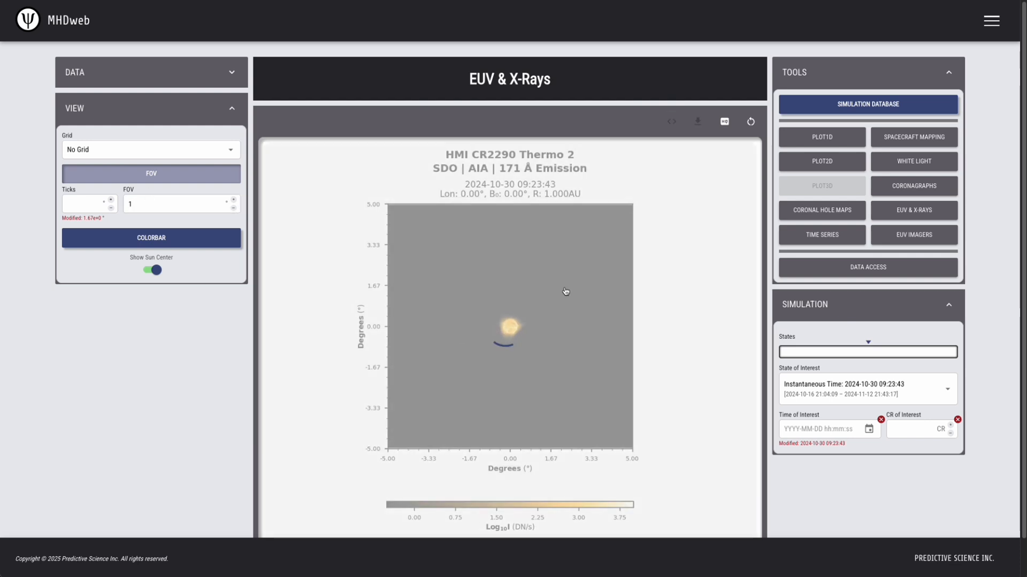